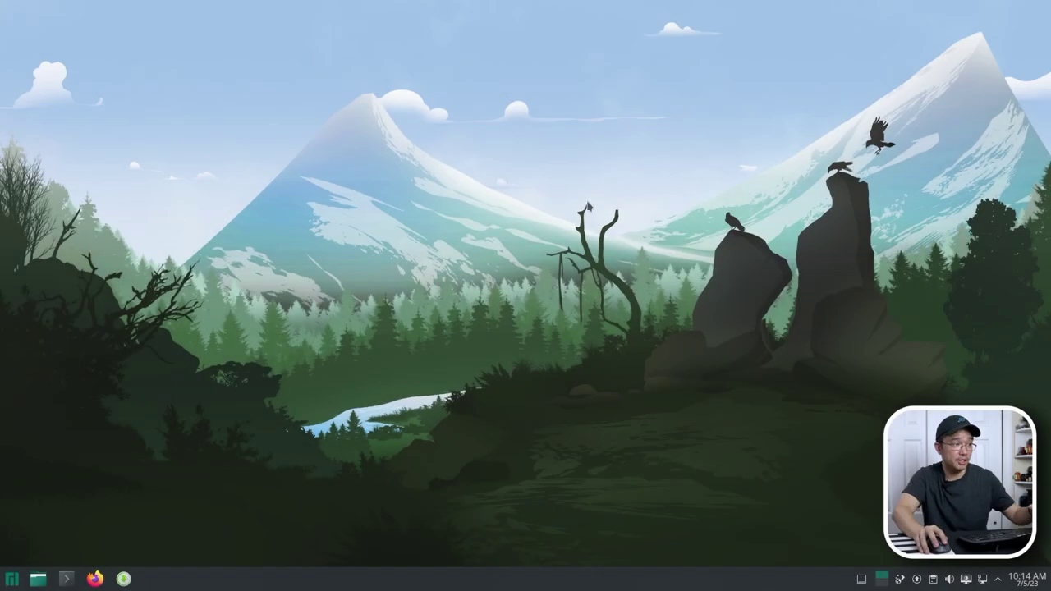
# - Launch FreeCAD by searching 'free' in the application launcher
pyautogui.click(12, 575)
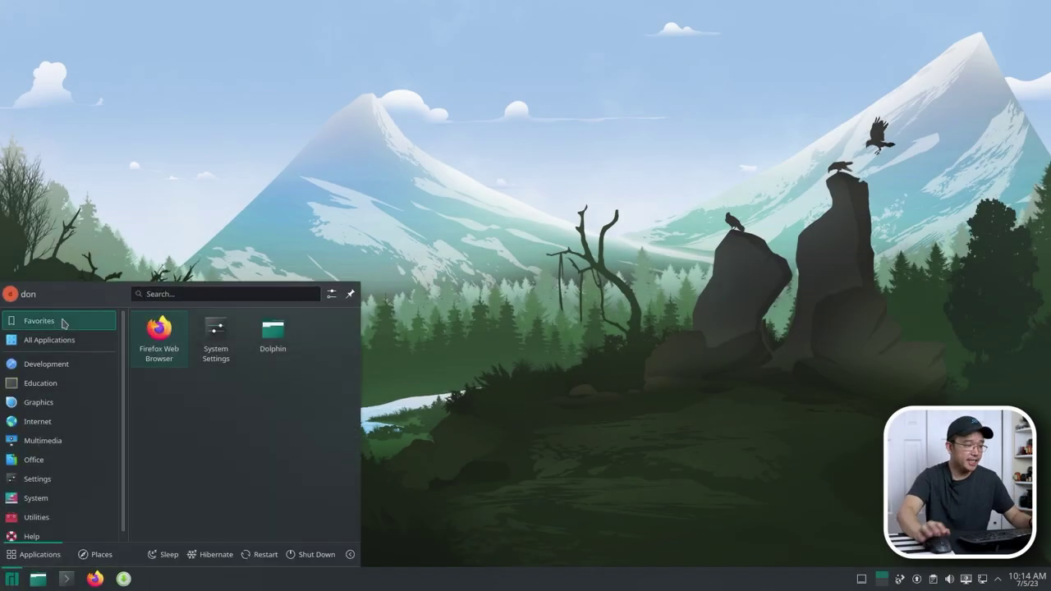
pyautogui.write('free')
pyautogui.press('Return')
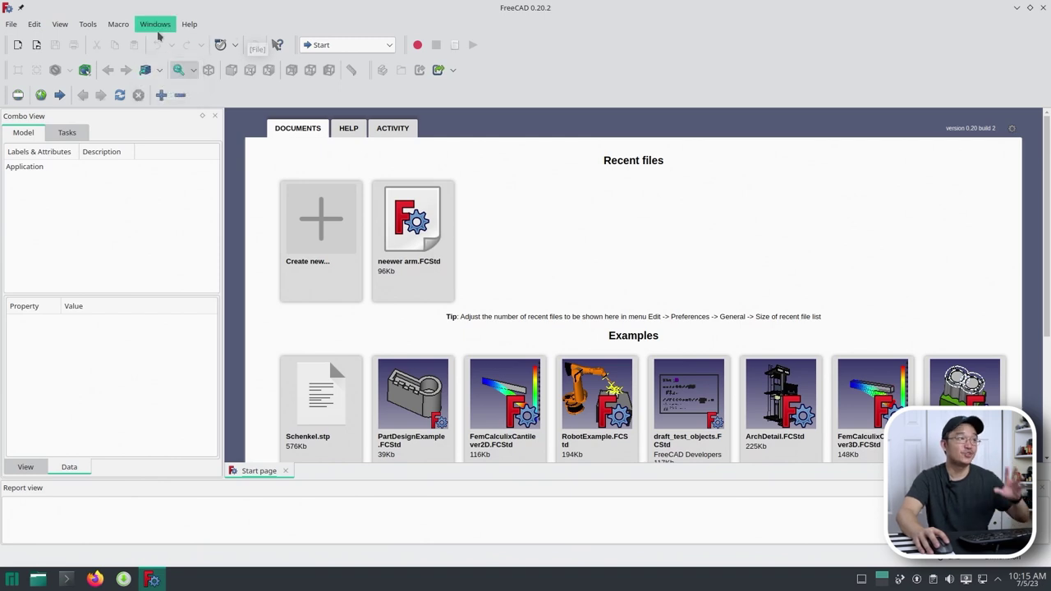
# - Open the Addon Manager from Tools and filter it to show only Preference Packs
pyautogui.click(88, 25)
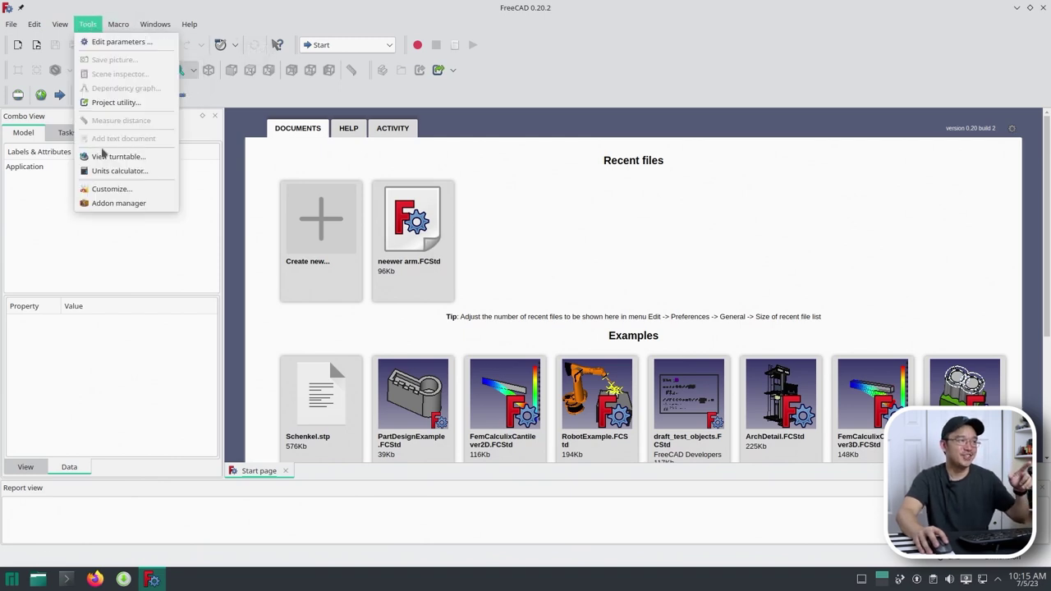
pyautogui.click(115, 203)
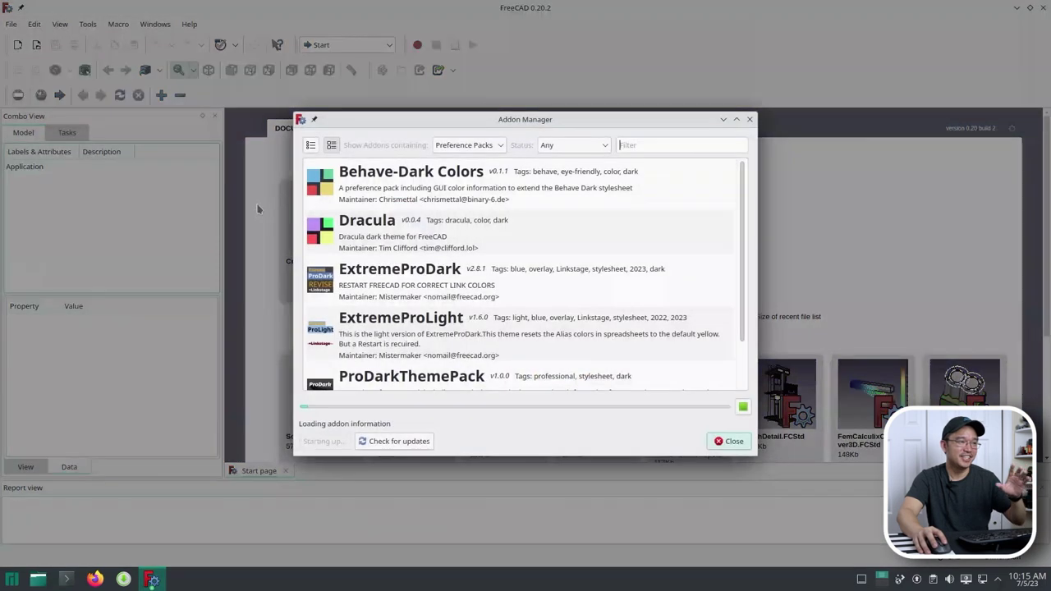
pyautogui.click(482, 148)
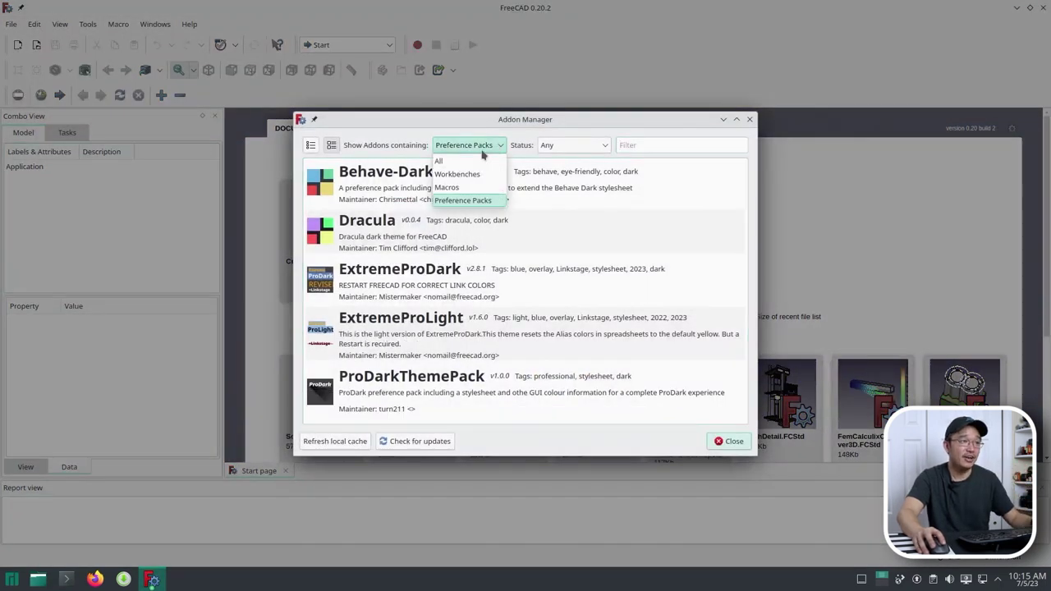
pyautogui.click(464, 201)
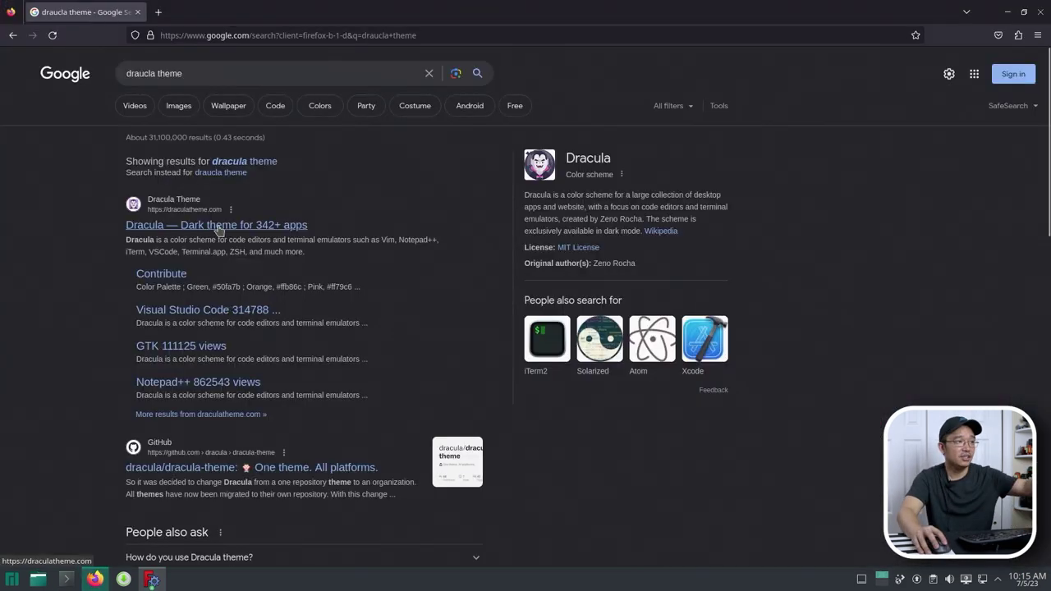
# - Open the Dracula theme website and browse its supported apps
pyautogui.click(219, 227)
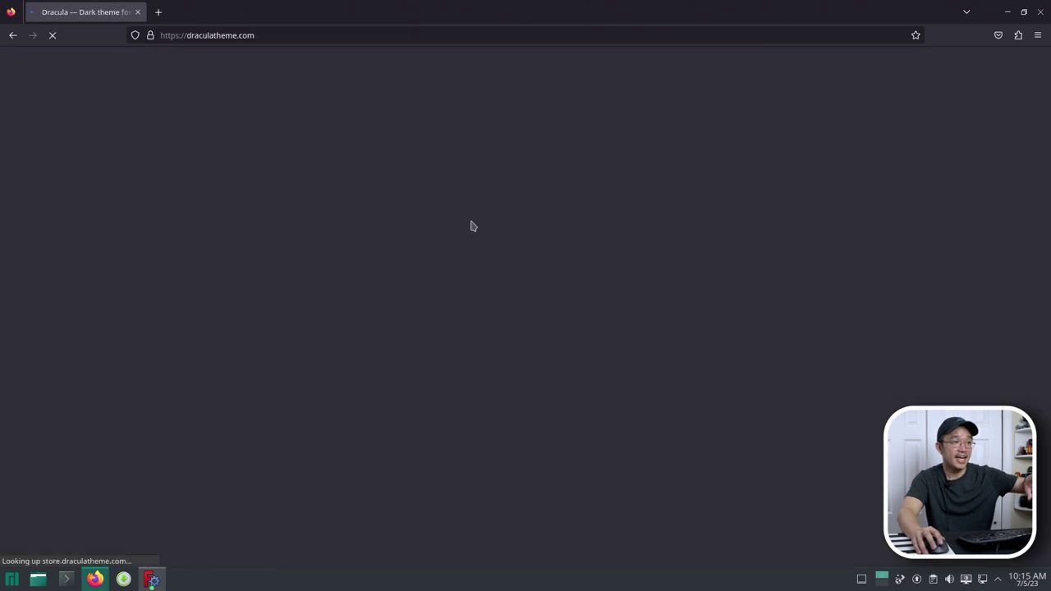
pyautogui.scroll(-3, 483, 234)
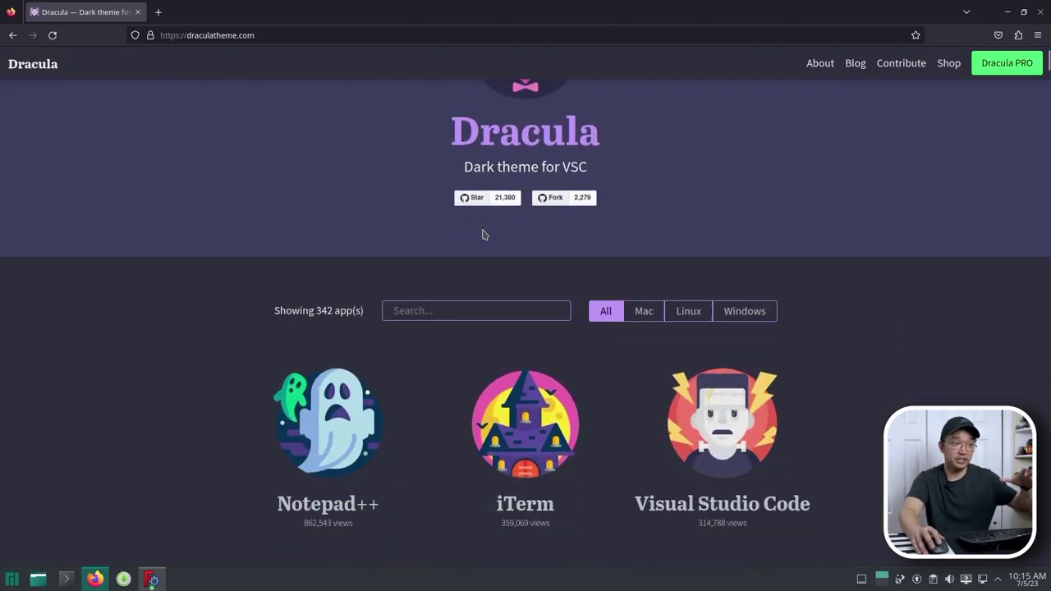
pyautogui.scroll(-2, 483, 233)
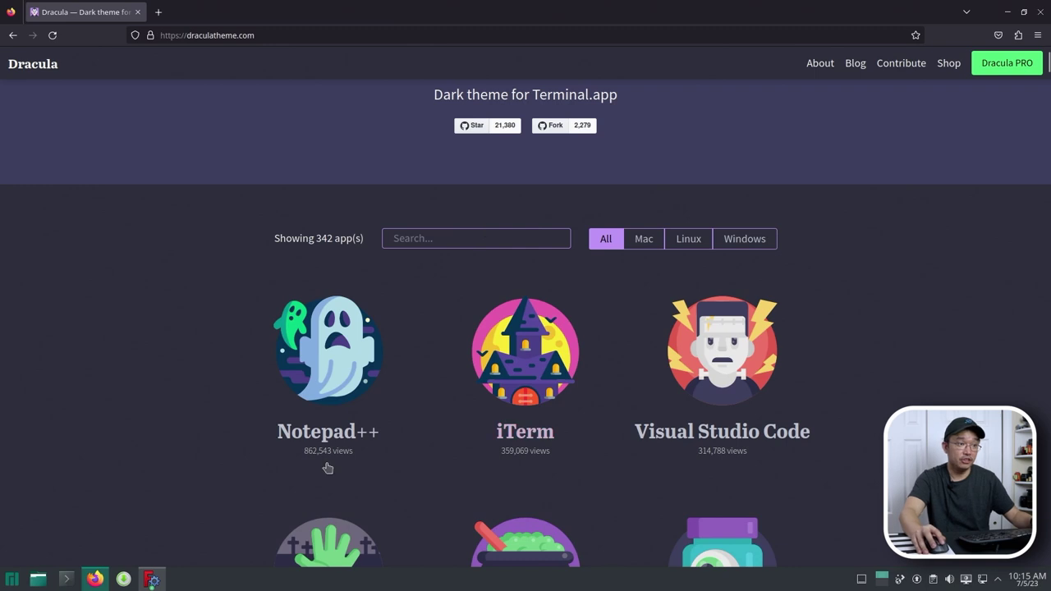
# - Find the Dracula for FreeCAD page via a 'freecad' search, read it, and minimize Firefox
pyautogui.click(493, 240)
pyautogui.write('freecad')
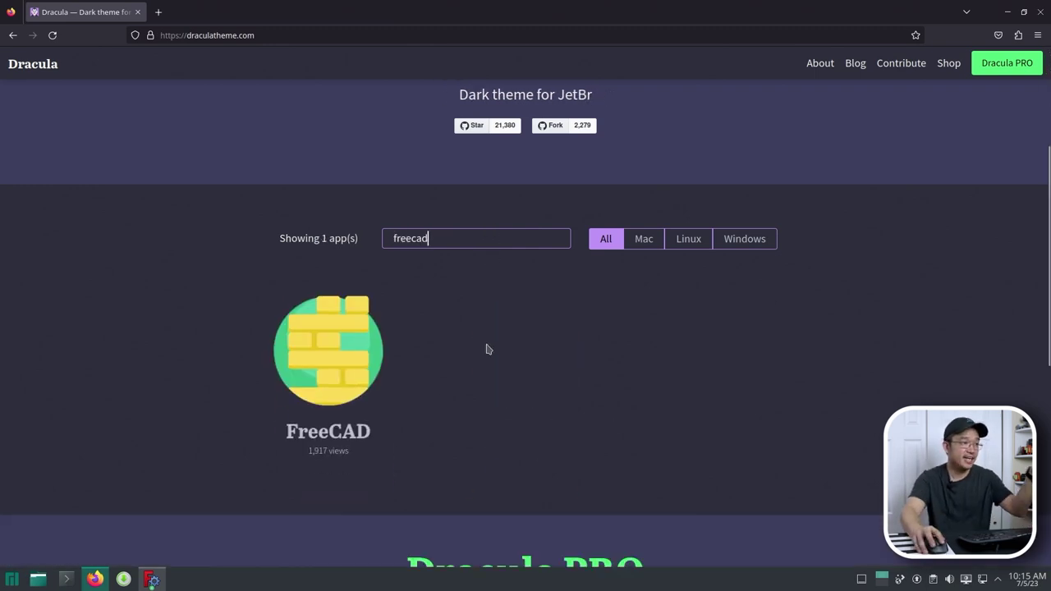
pyautogui.click(362, 385)
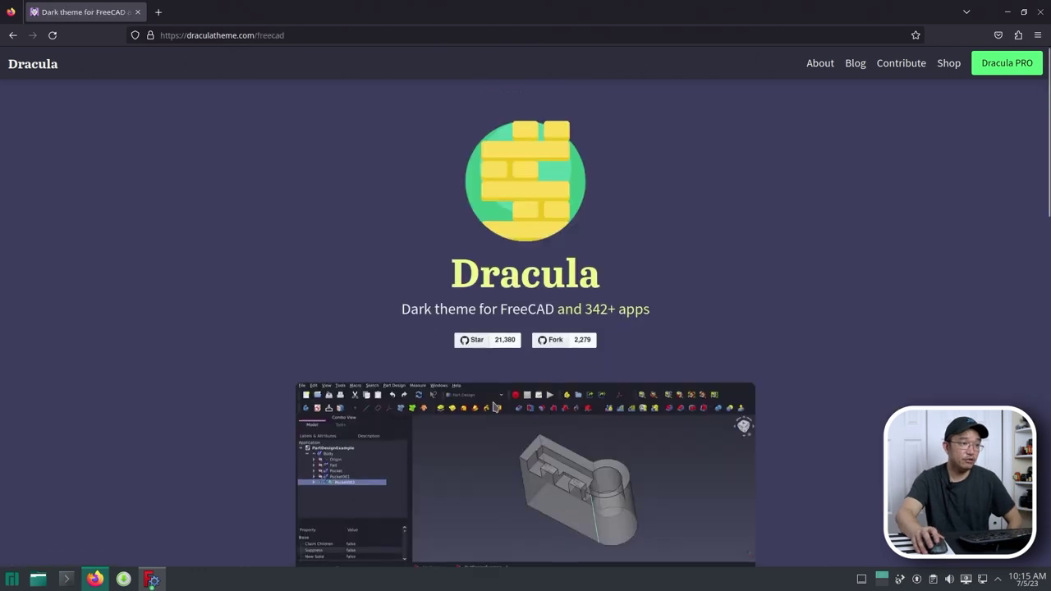
pyautogui.scroll(-3, 489, 409)
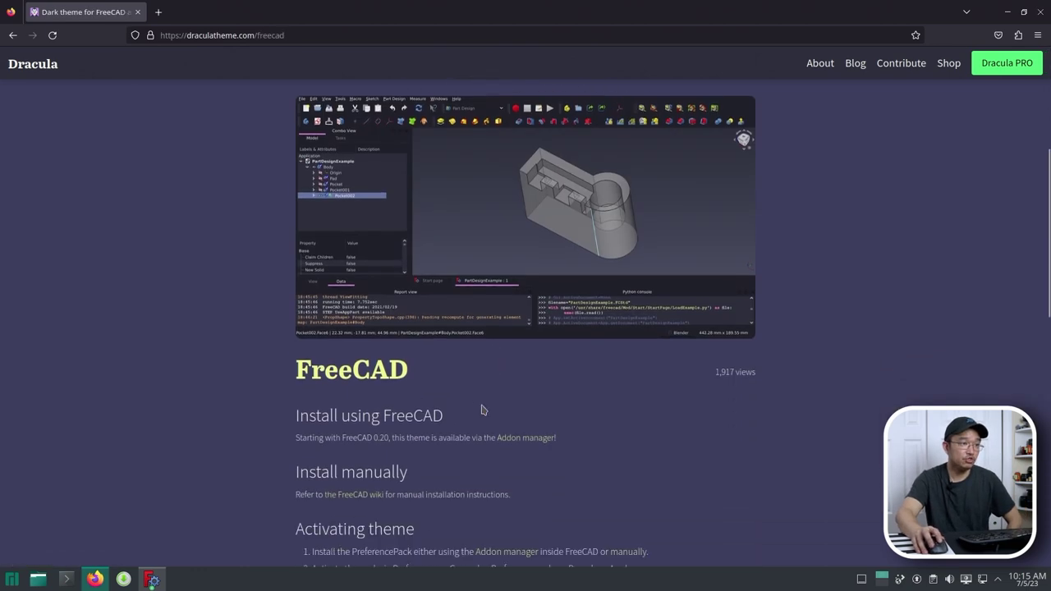
pyautogui.click(1010, 12)
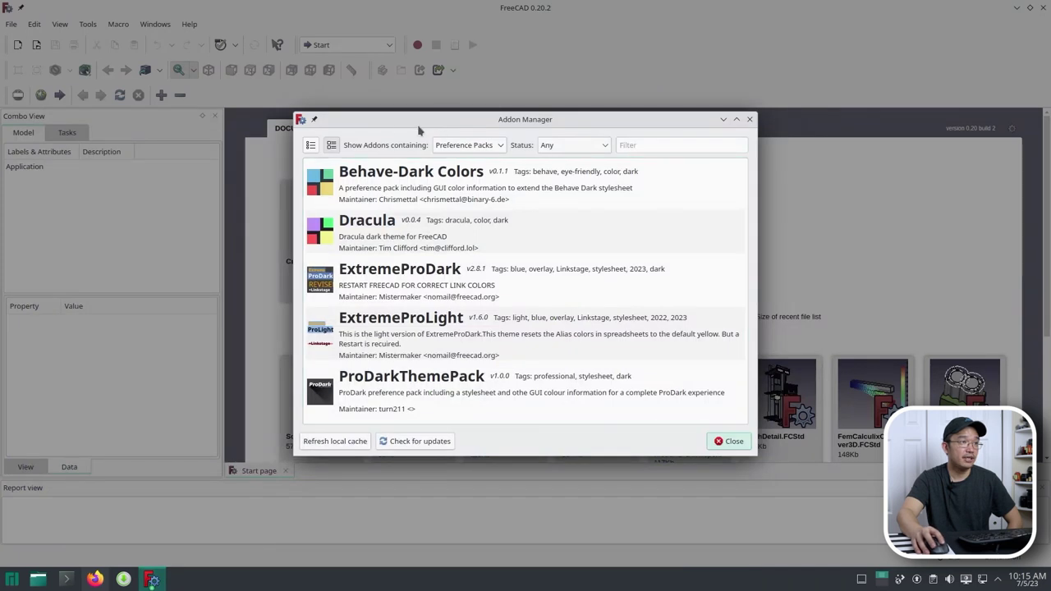
# - Install the Dracula preference pack in the Addon Manager and close the manager
pyautogui.click(388, 247)
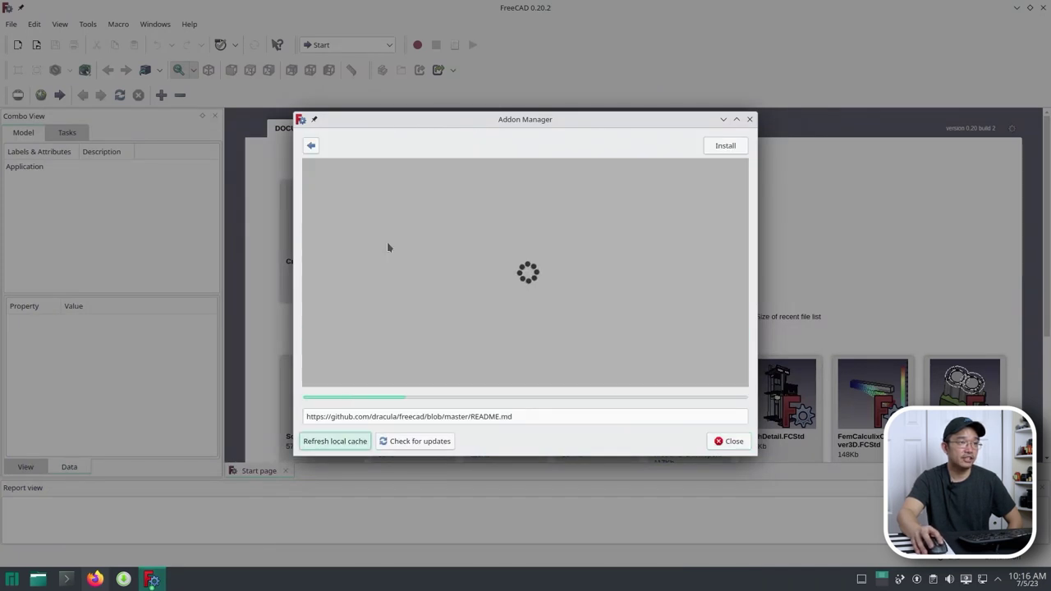
pyautogui.click(727, 147)
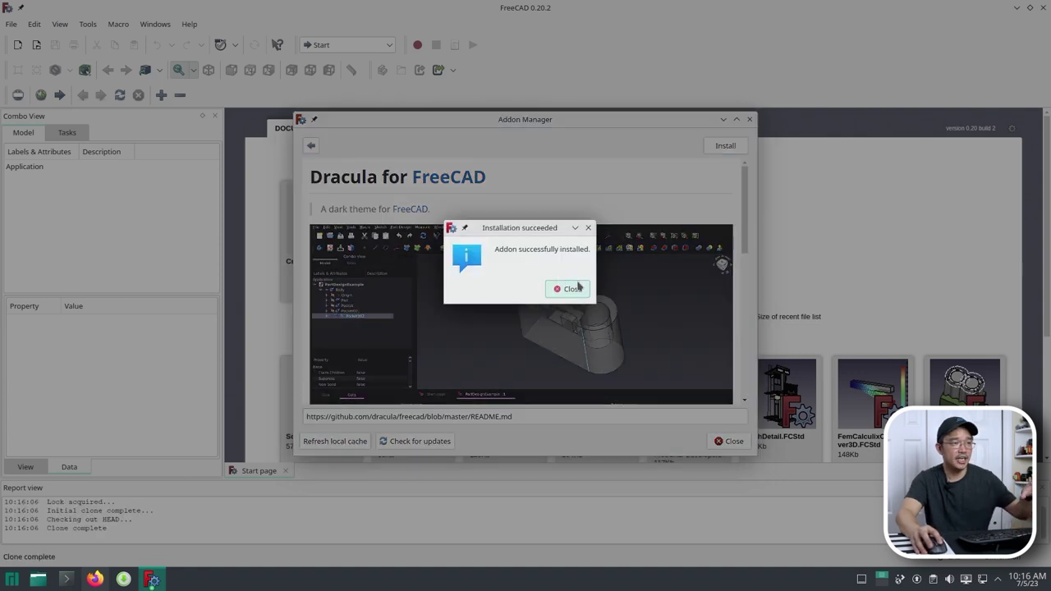
pyautogui.click(572, 290)
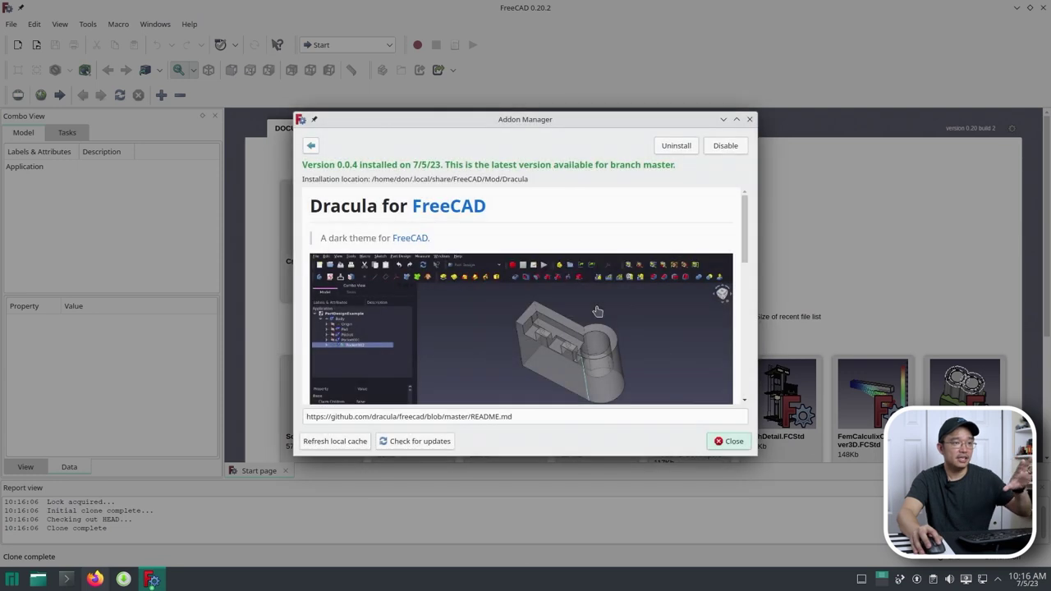
pyautogui.click(728, 442)
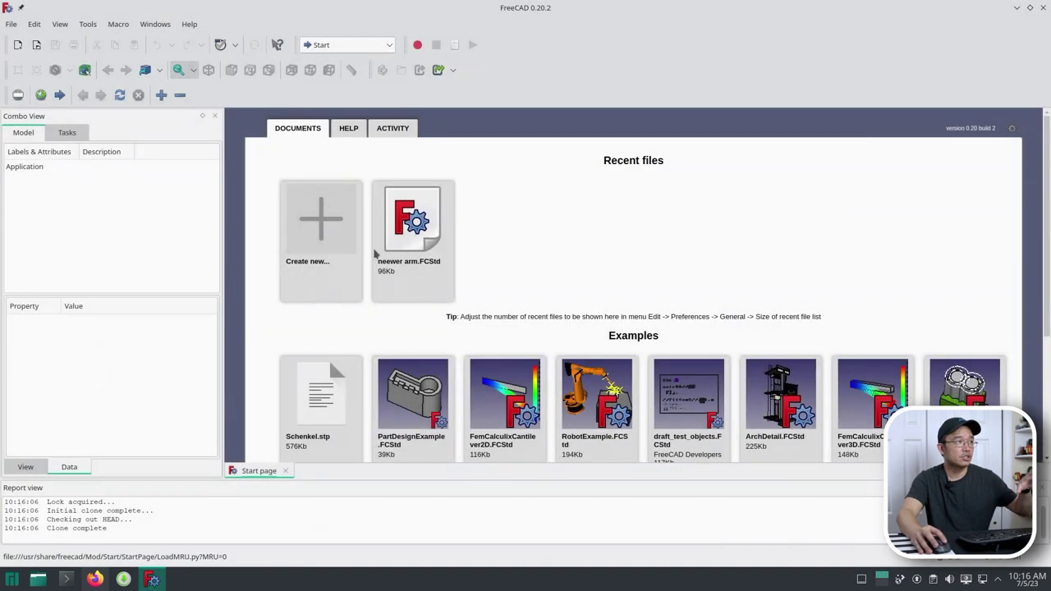
# - Apply the Dracula preference pack in Edit > Preferences and confirm with OK
pyautogui.click(35, 27)
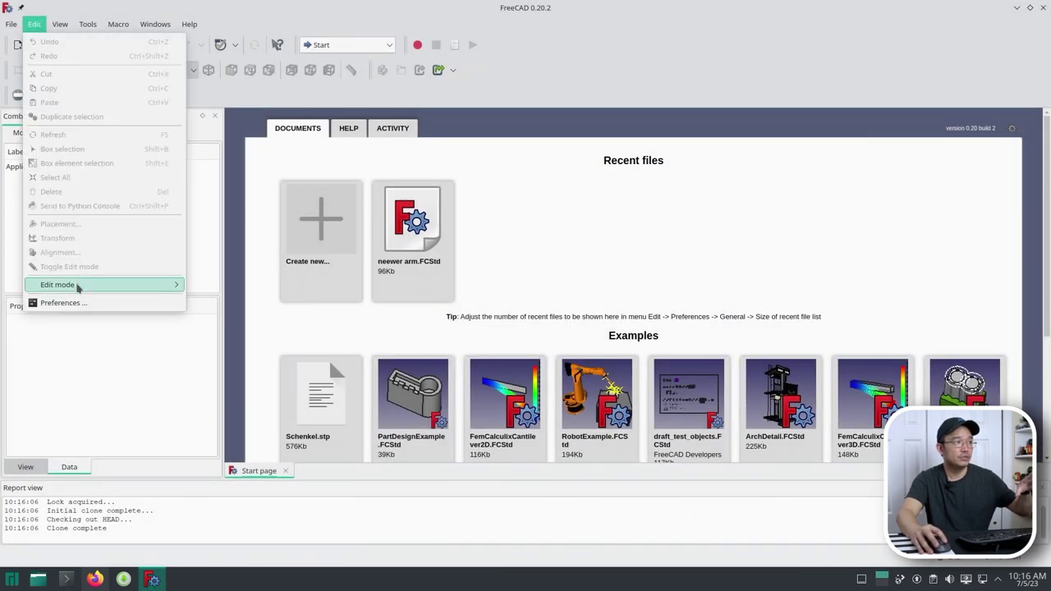
pyautogui.click(73, 303)
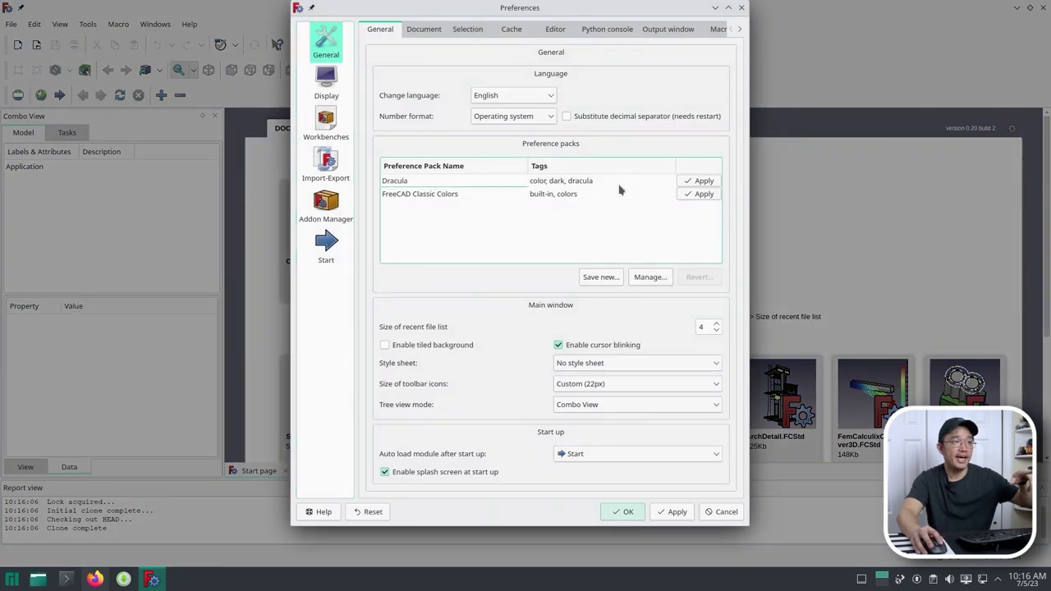
pyautogui.click(699, 180)
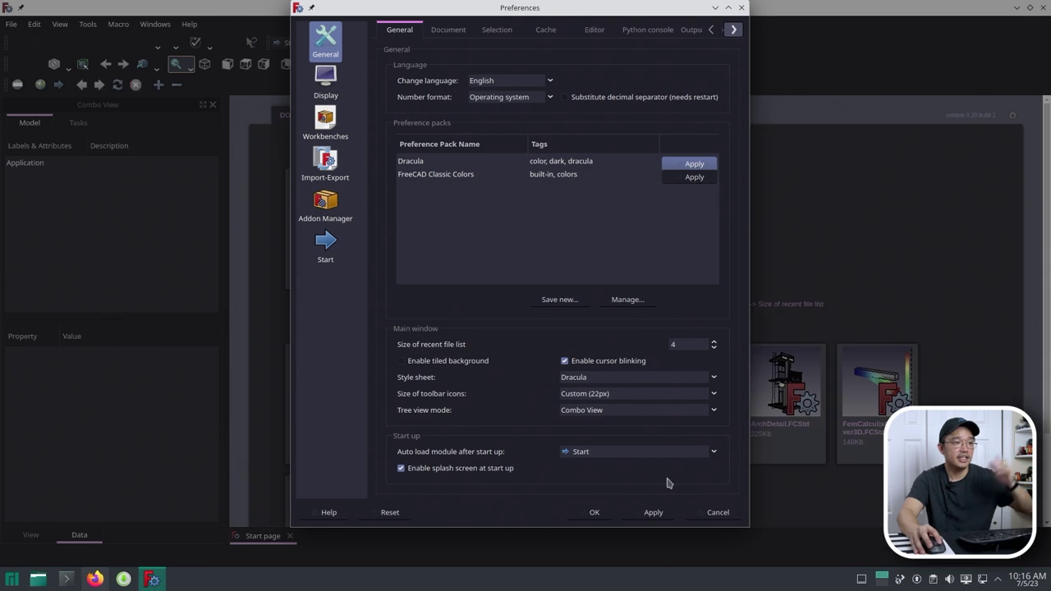
pyautogui.click(610, 513)
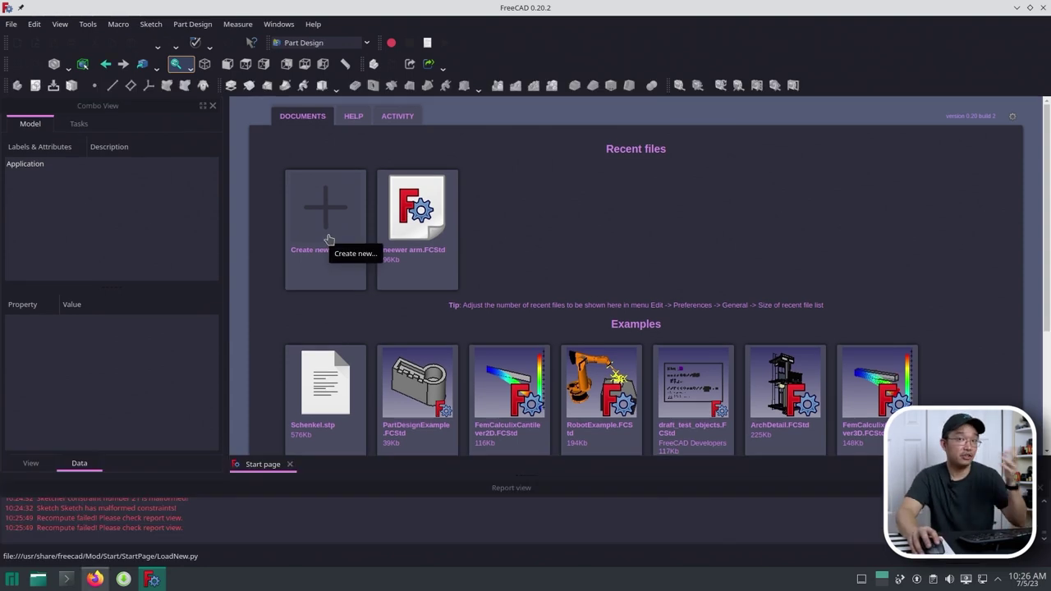
# - Create a new Unnamed document and start an empty sketch on the XY_Plane
pyautogui.click(329, 239)
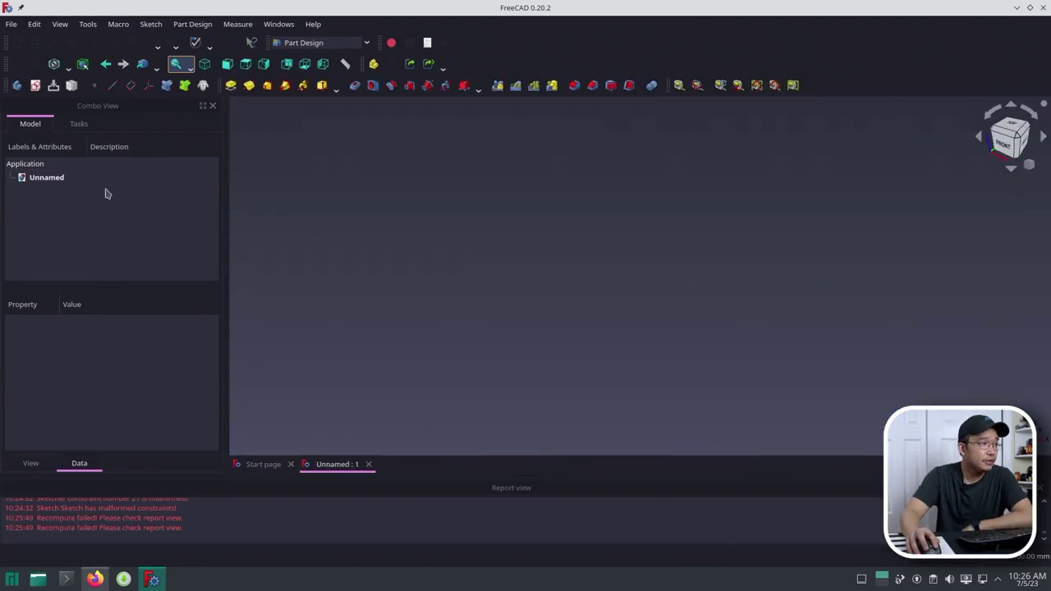
pyautogui.click(50, 180)
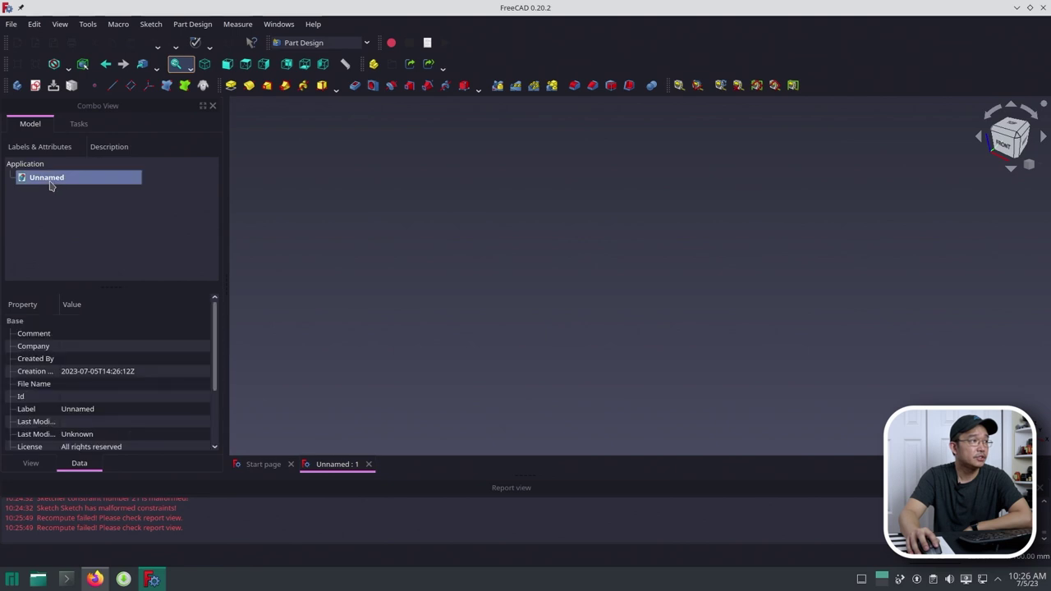
pyautogui.click(80, 128)
pyautogui.click(29, 123)
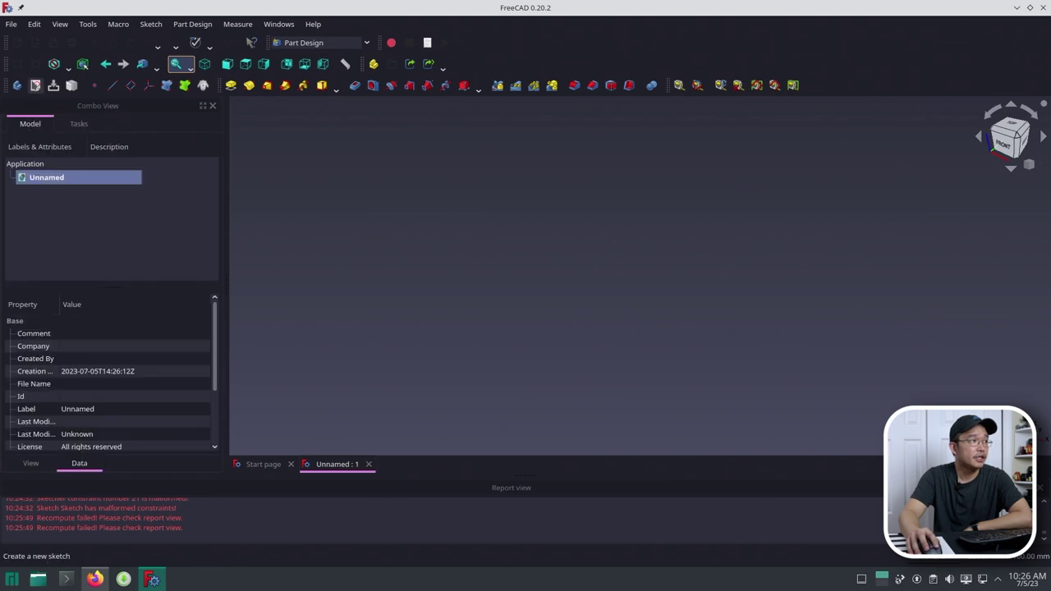
pyautogui.click(35, 84)
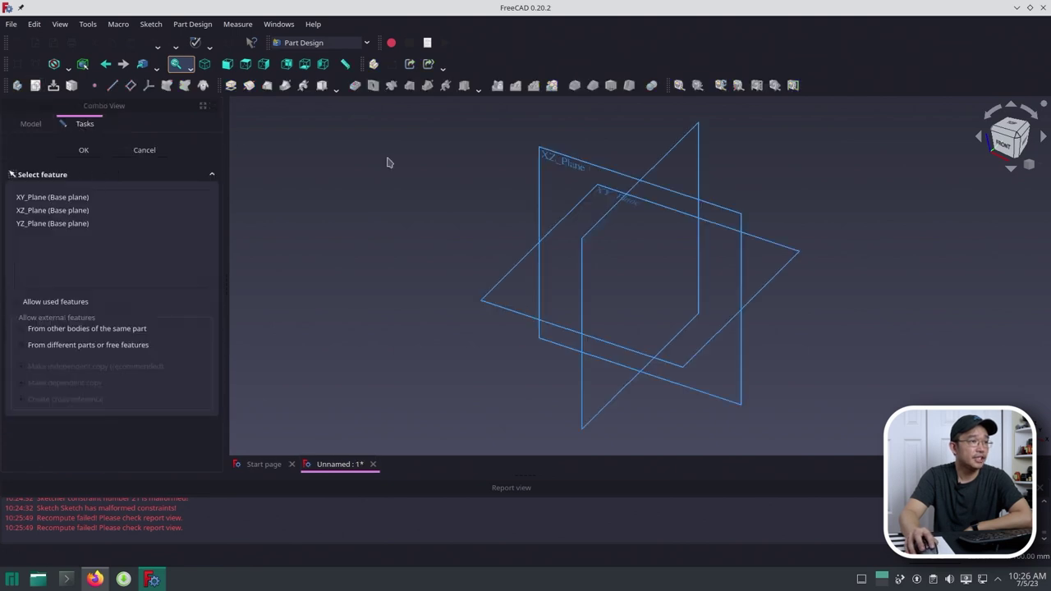
pyautogui.click(494, 291)
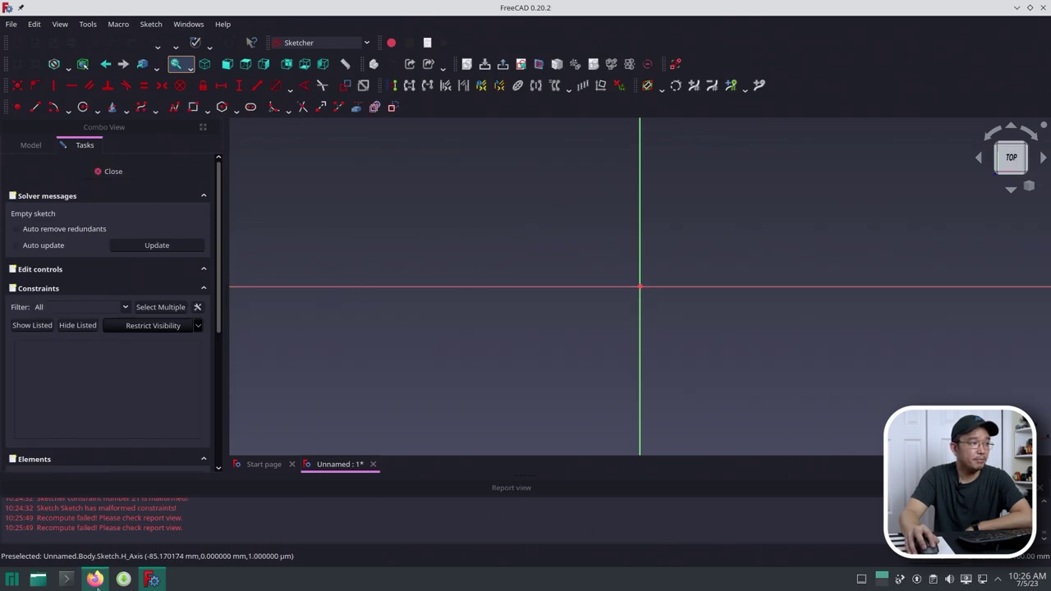
pyautogui.click(95, 579)
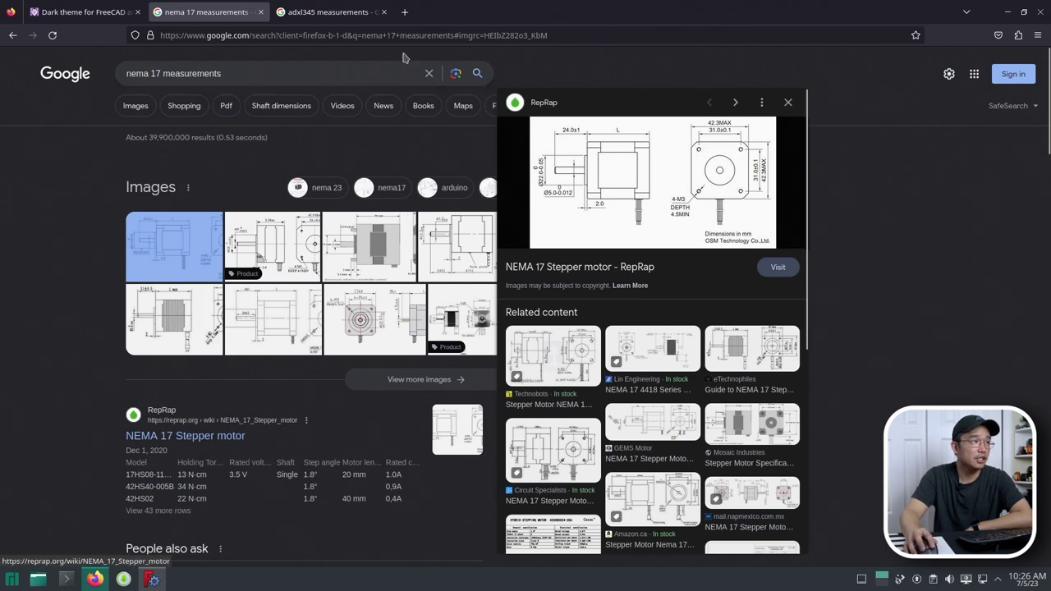
# - Check the ADXL345 images, then the NEMA 17 drawing (42.3 mm body, 31.0 mm hole spacing)
pyautogui.click(320, 15)
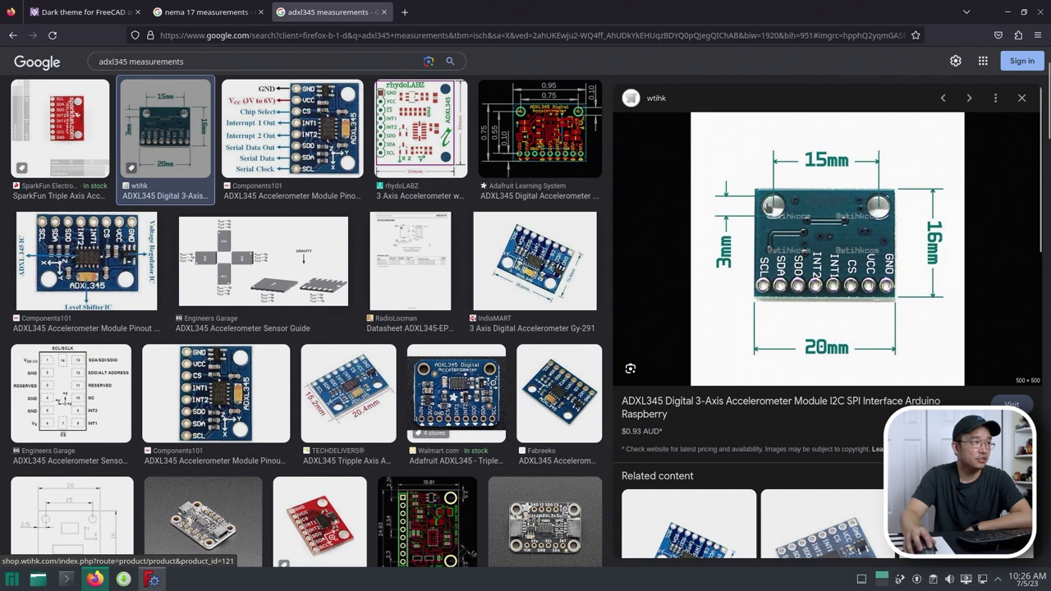
pyautogui.click(205, 12)
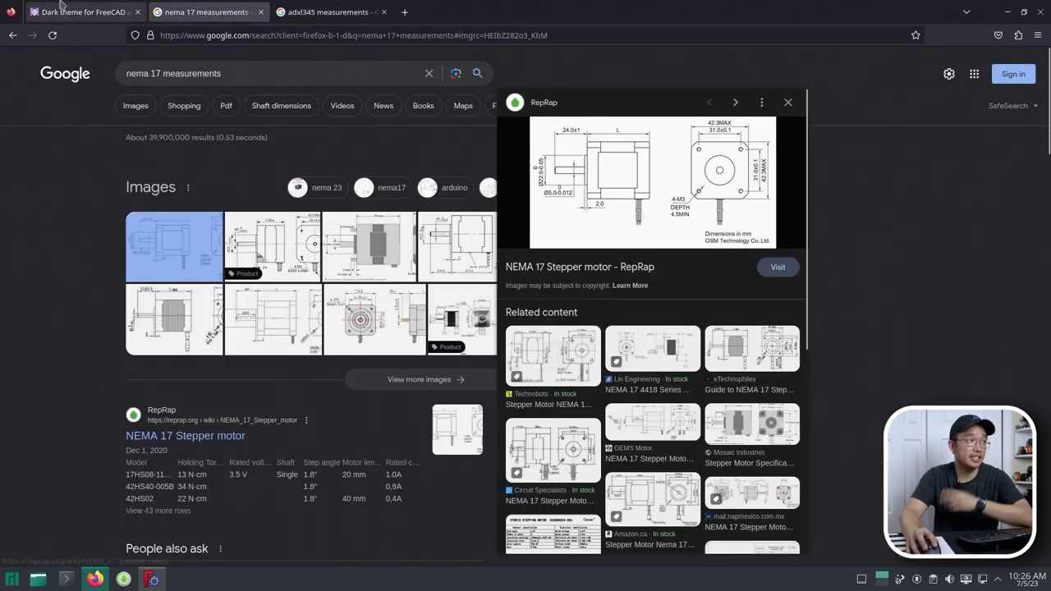
# - Draw four small circles around the vertical axis and begin constraining the top-left one's diameter
pyautogui.click(151, 580)
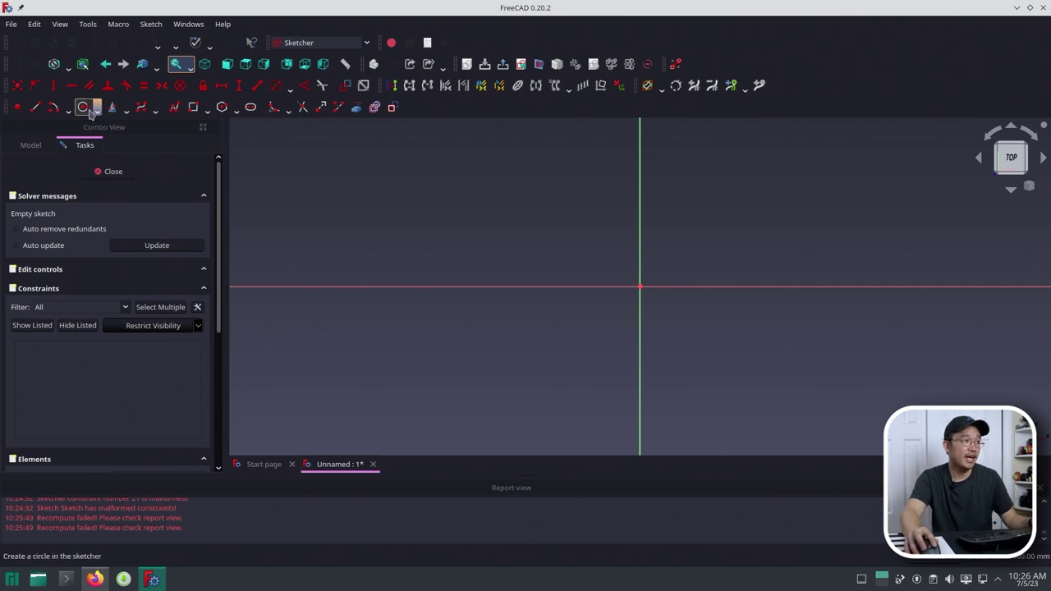
pyautogui.click(592, 270)
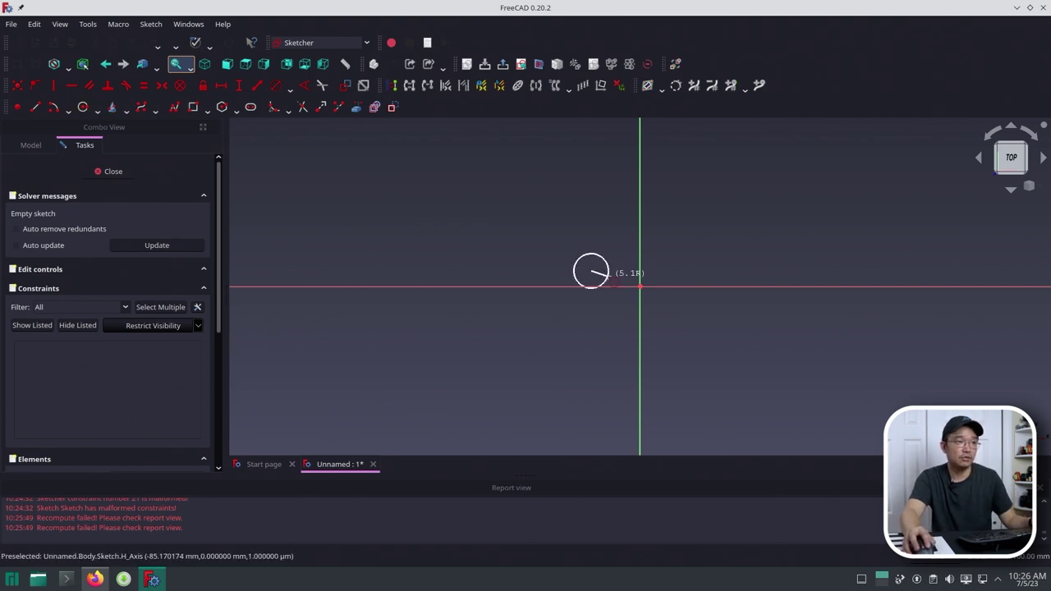
pyautogui.click(604, 270)
pyautogui.click(699, 272)
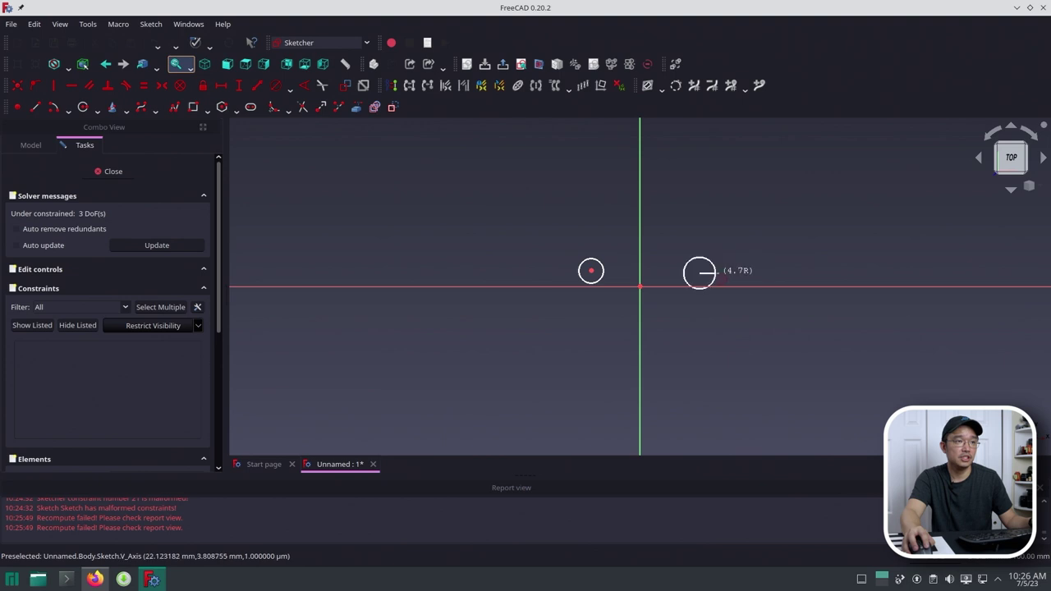
pyautogui.click(712, 274)
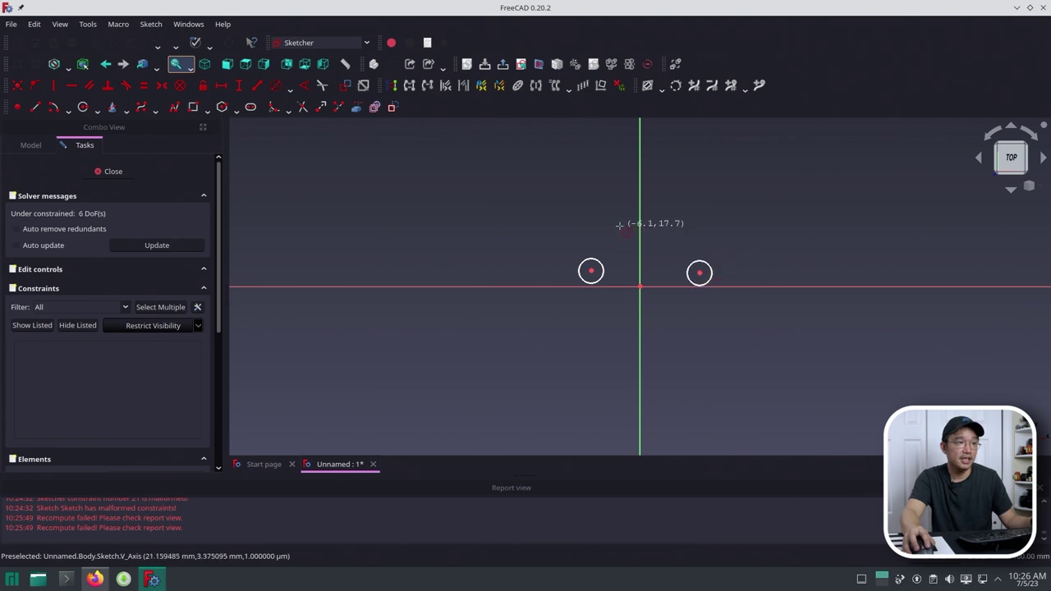
pyautogui.click(631, 229)
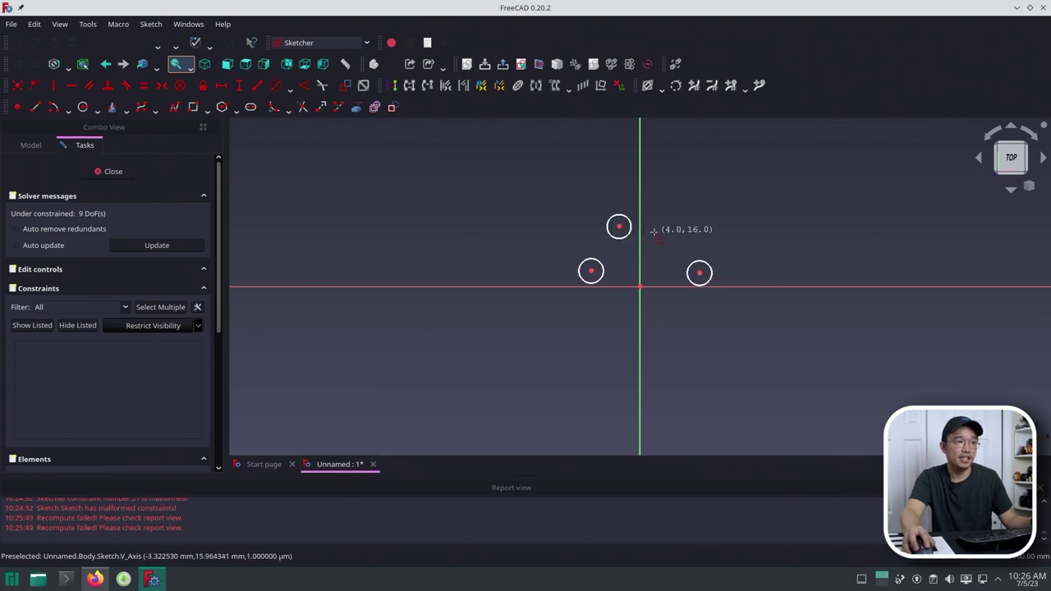
pyautogui.click(661, 225)
pyautogui.click(672, 228)
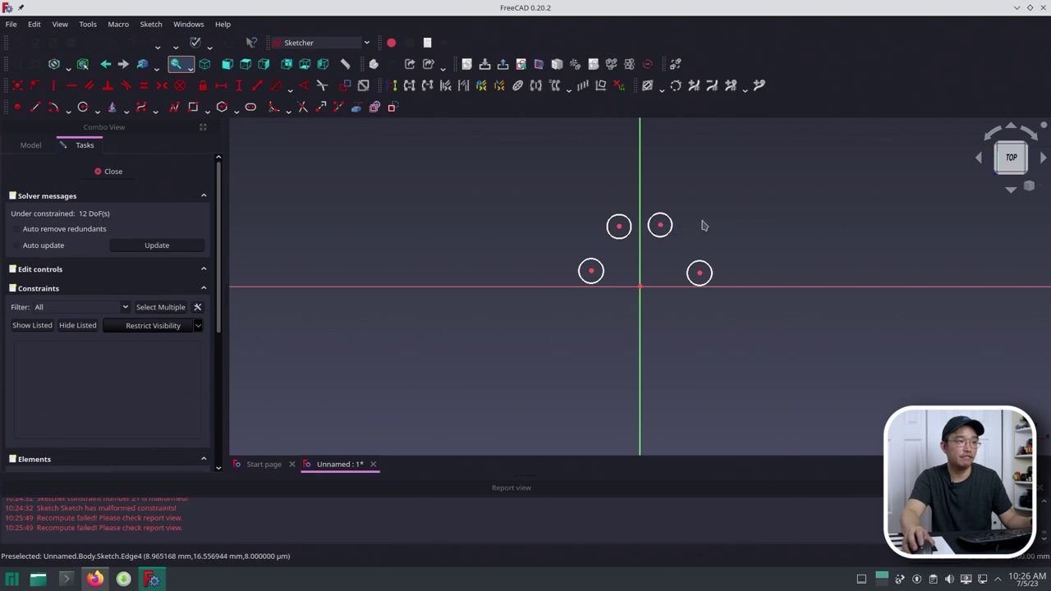
pyautogui.scroll(3, 704, 225)
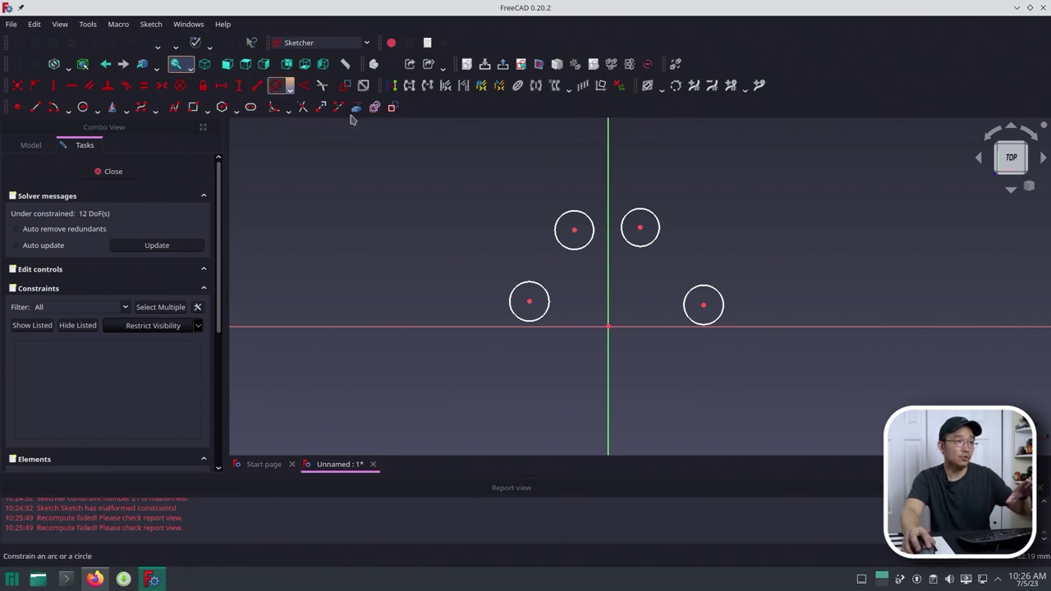
pyautogui.click(594, 242)
# - Constrain the top-left and top-right circles to 3 mm diameter
pyautogui.write('3')
pyautogui.press('Return')
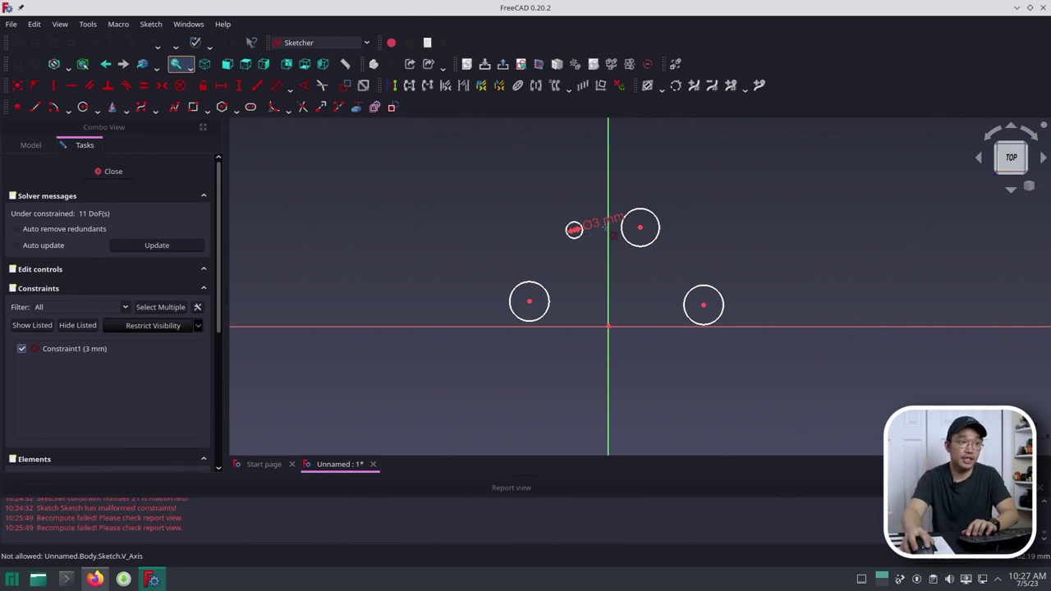
pyautogui.click(623, 230)
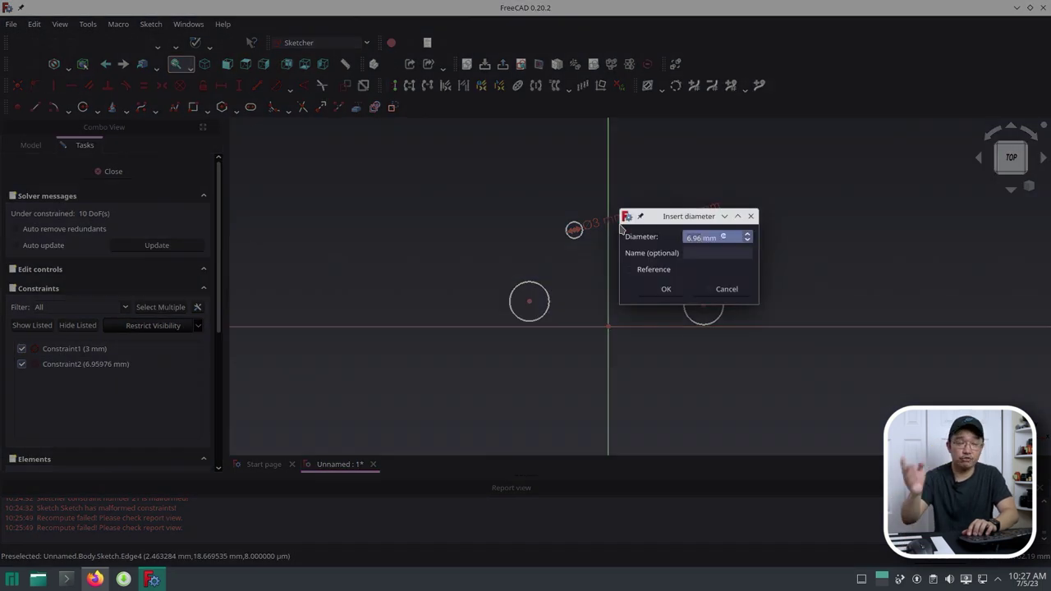
pyautogui.write('3')
pyautogui.press('Return')
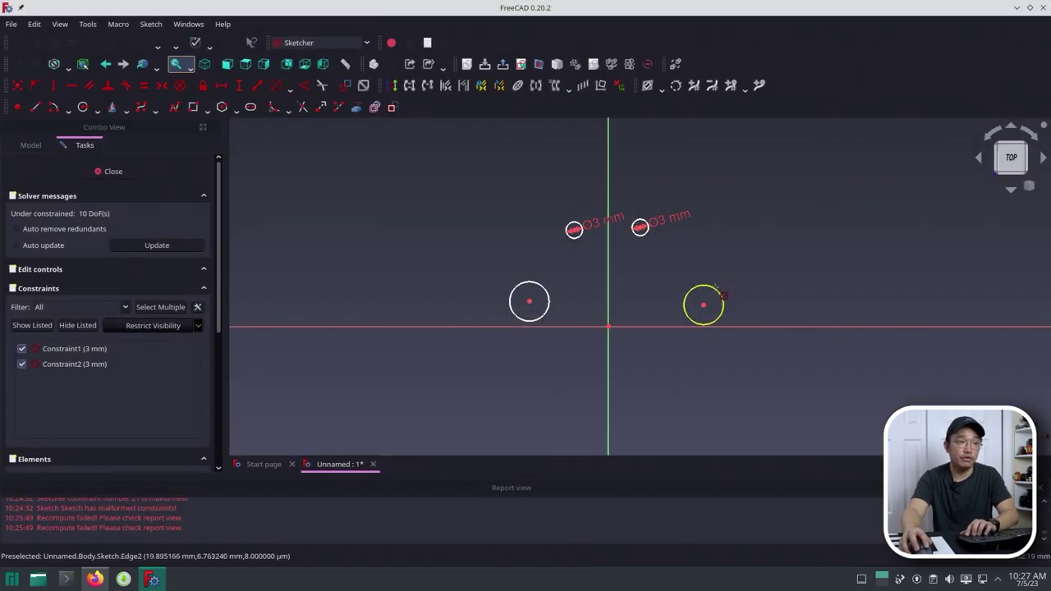
# - Constrain the lower-right and lower-left circles to 3.5 mm diameter, then switch to Firefox
pyautogui.click(715, 287)
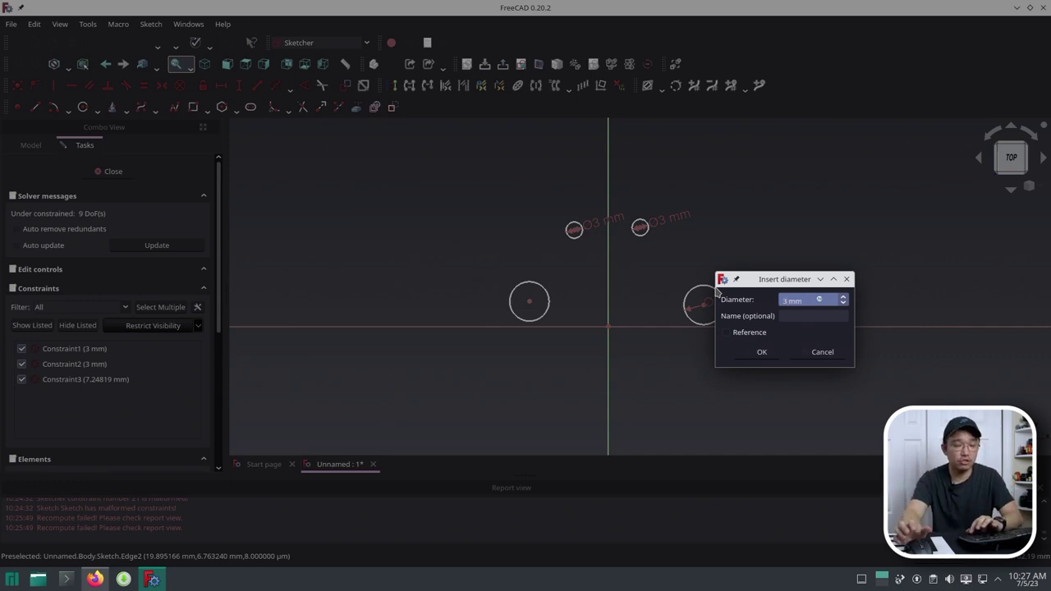
pyautogui.press('Return')
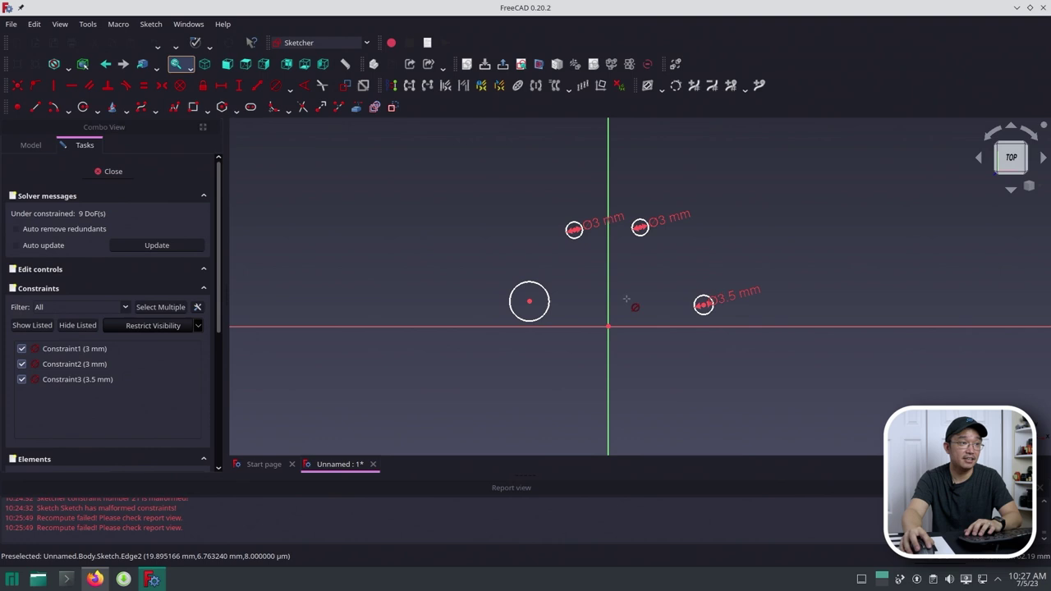
pyautogui.click(512, 309)
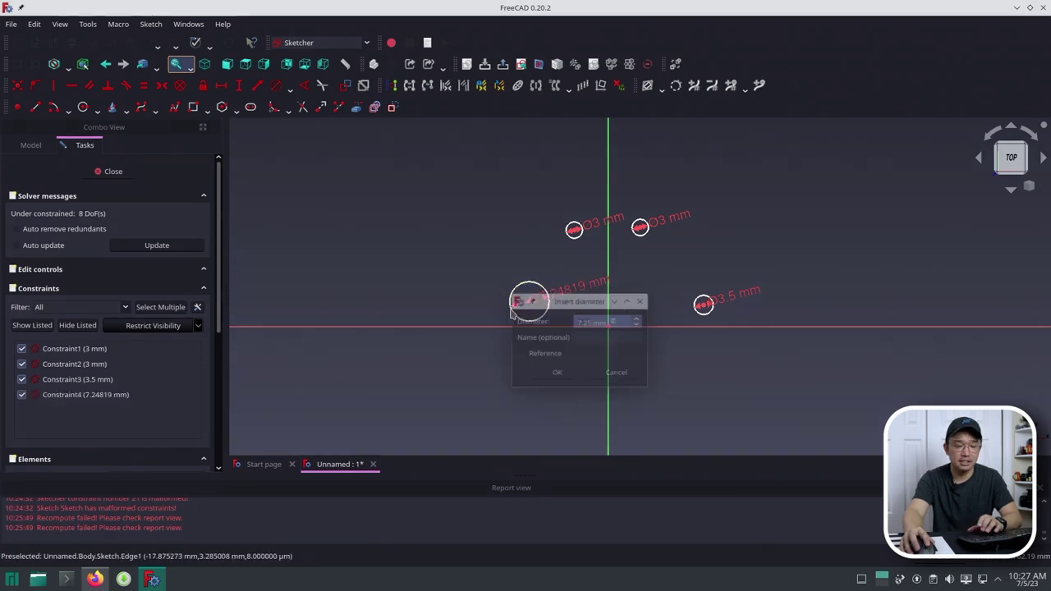
pyautogui.press('Return')
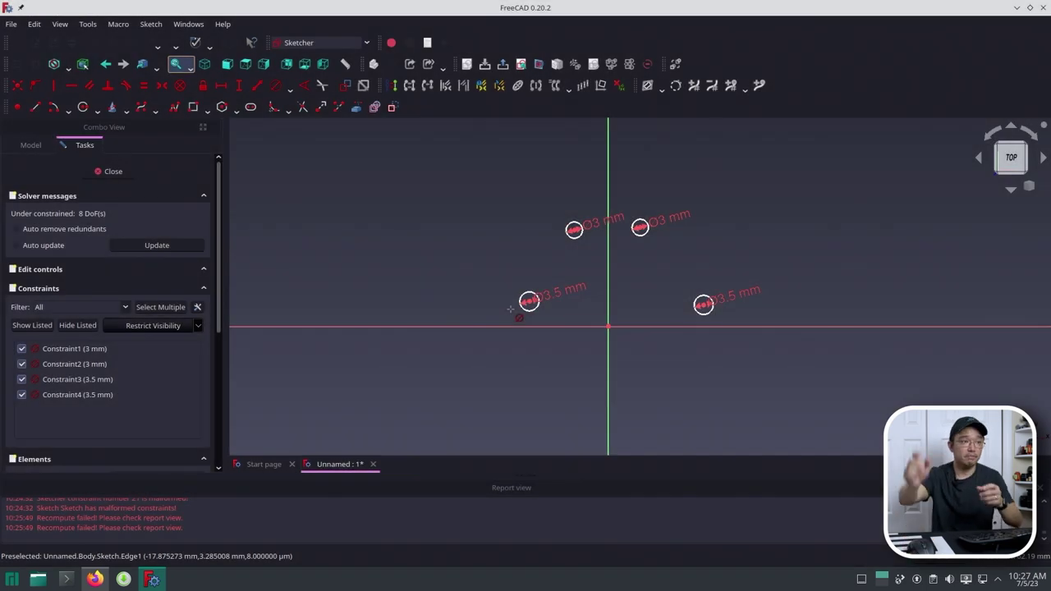
pyautogui.scroll(4, 617, 288)
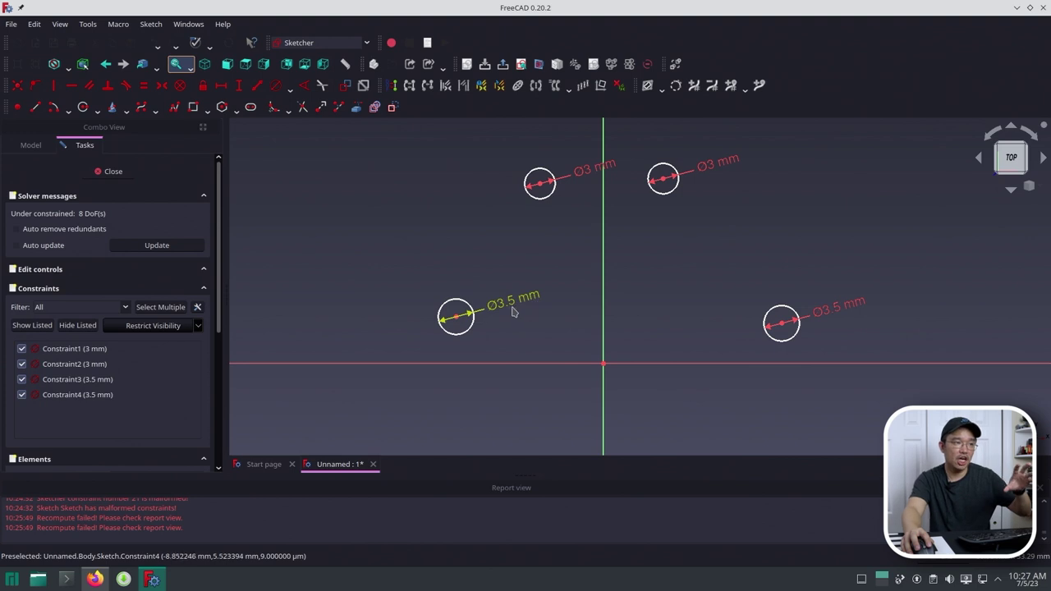
pyautogui.hotkey('alt', 'Tab')
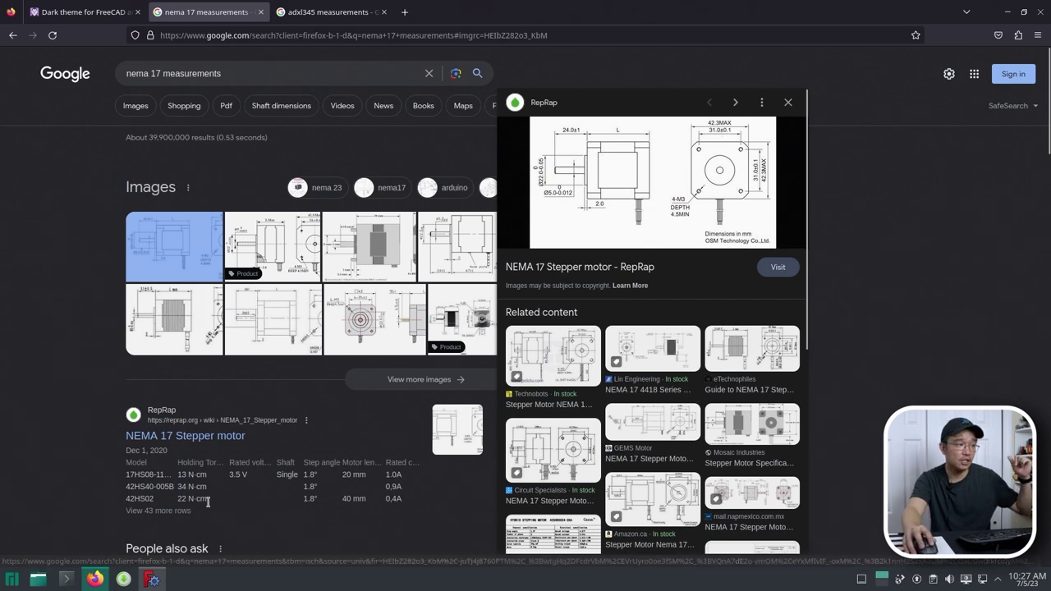
# - Return to the FreeCAD sketch from the taskbar
pyautogui.click(94, 579)
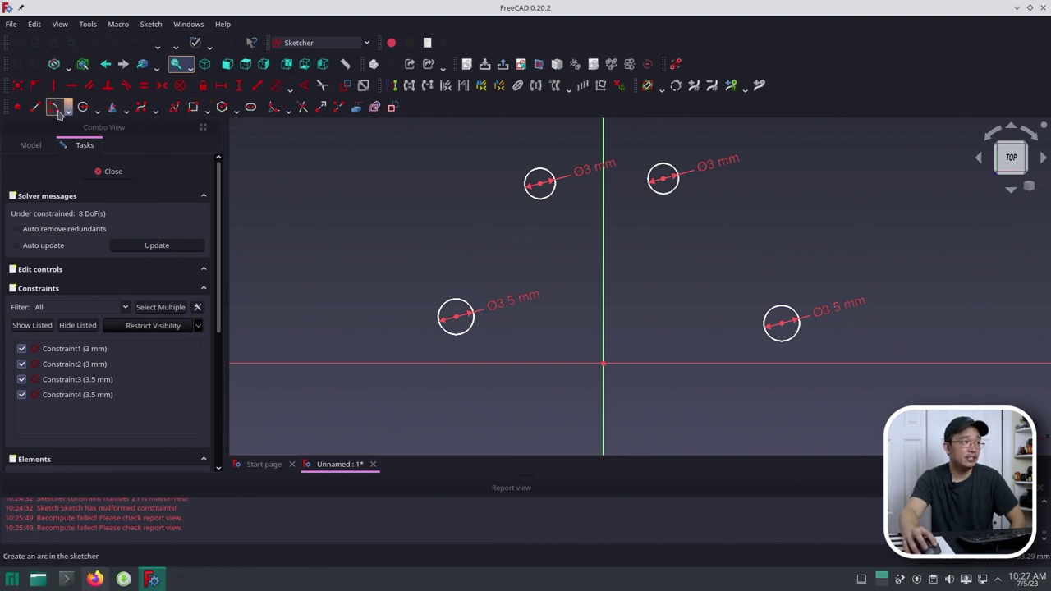
# - Draw a larger concentric circle around each of the four holes
pyautogui.click(83, 108)
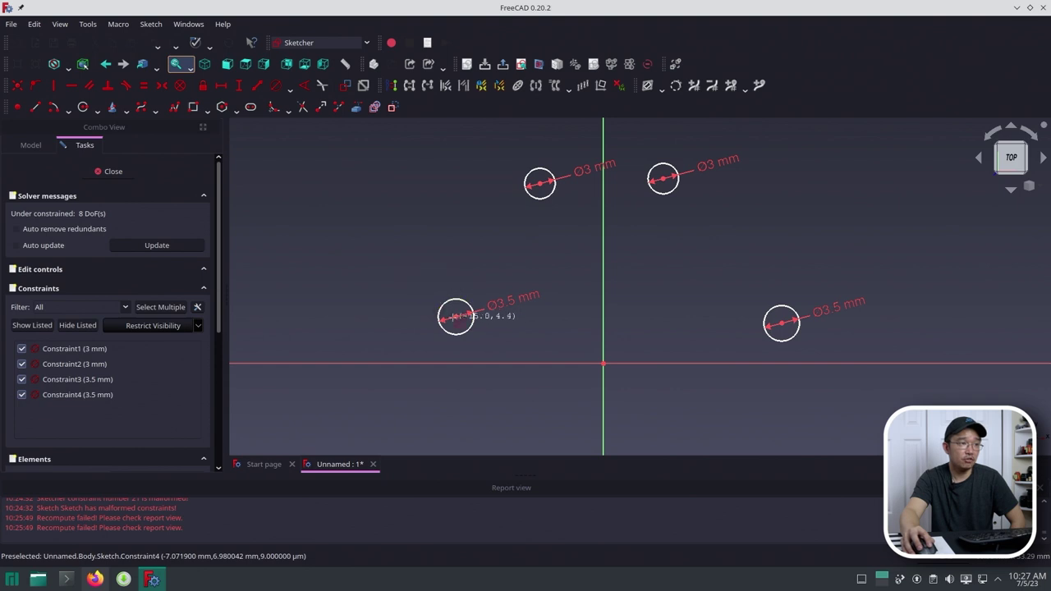
pyautogui.click(484, 330)
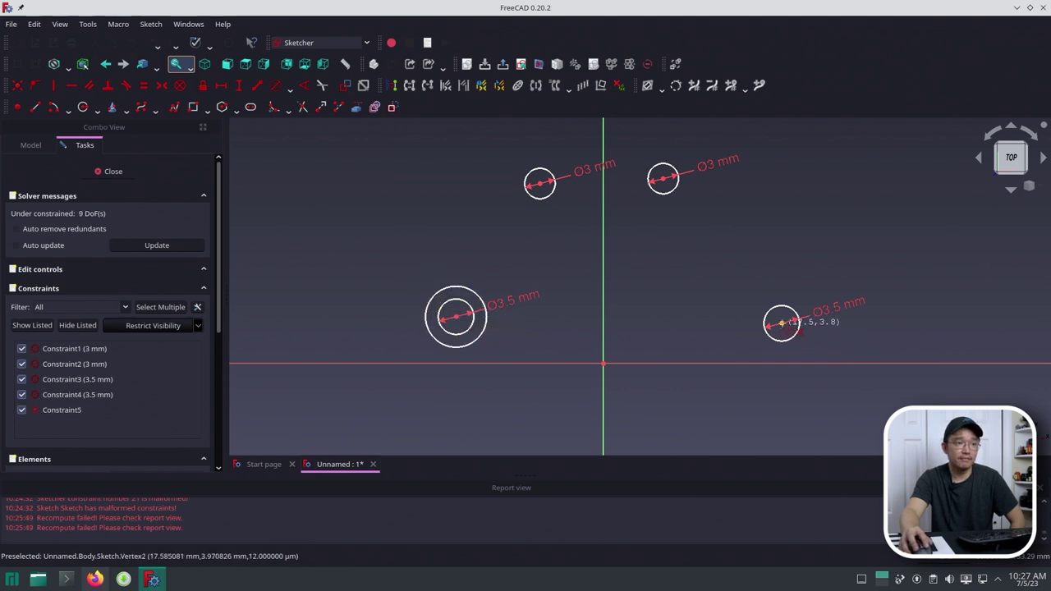
pyautogui.click(780, 323)
pyautogui.click(811, 333)
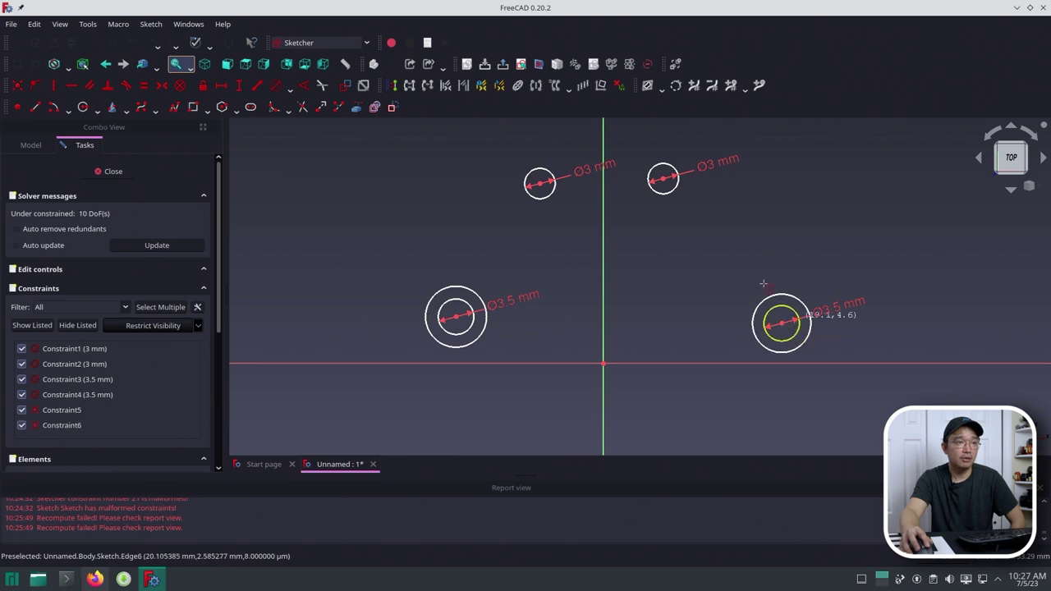
pyautogui.click(663, 179)
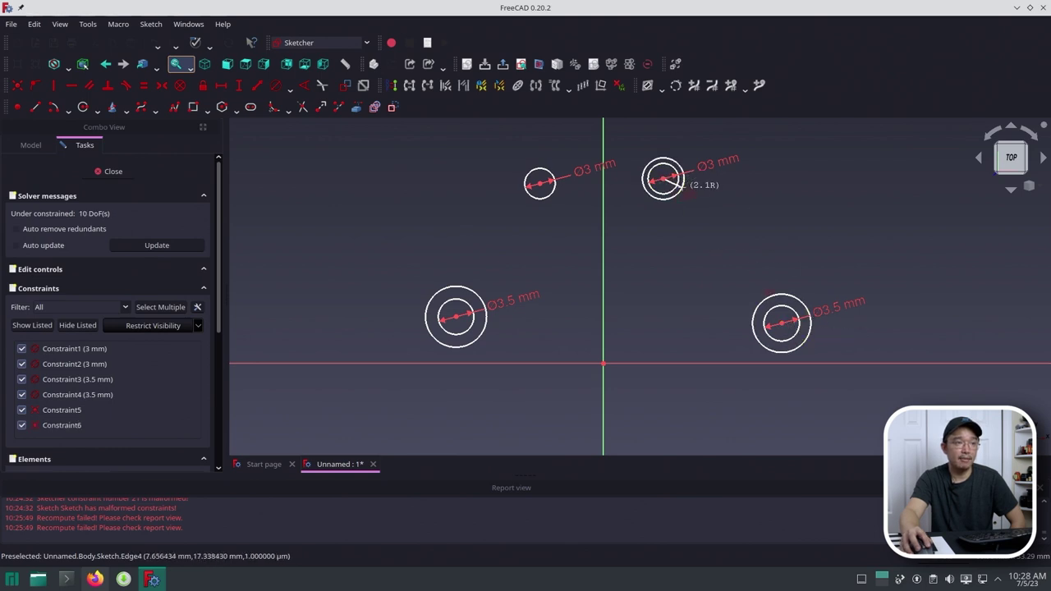
pyautogui.click(684, 185)
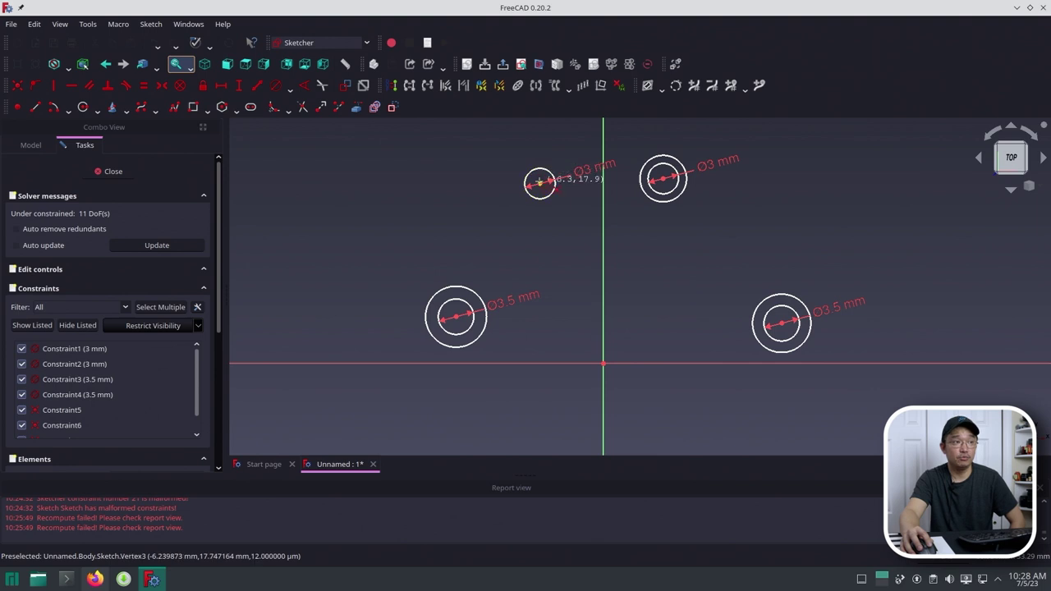
pyautogui.click(540, 182)
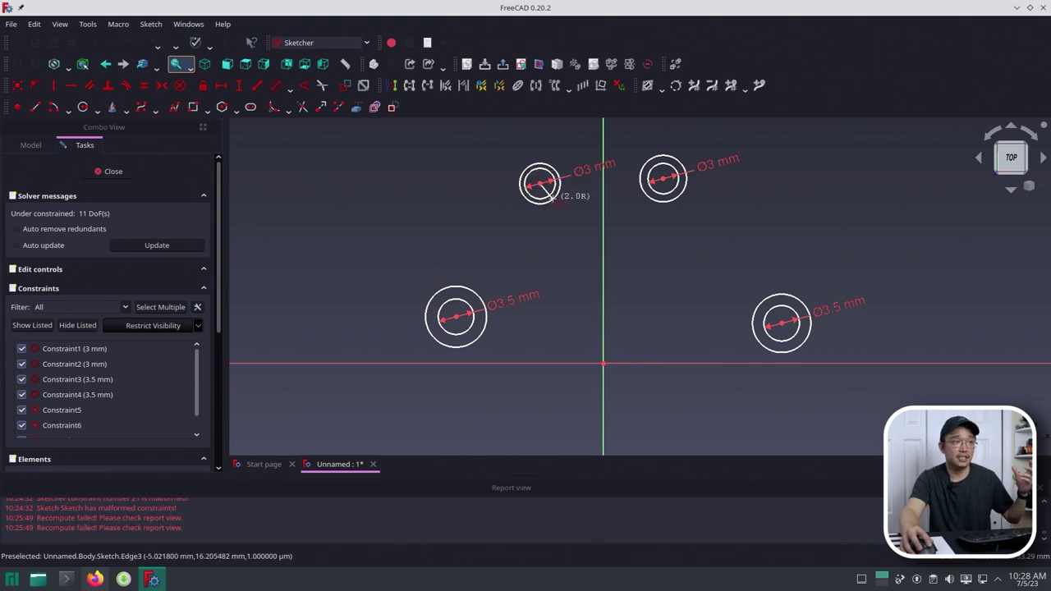
pyautogui.click(555, 205)
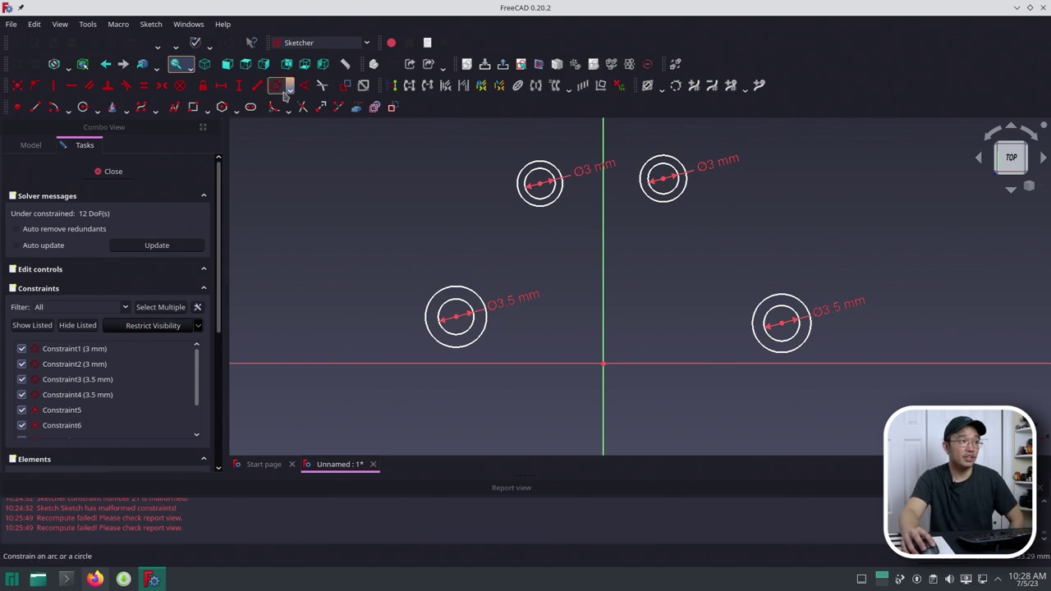
# - Constrain the top-left, top-right, bottom-right and bottom-left outer circles to Ø5 mm
pyautogui.click(558, 165)
pyautogui.press('Return')
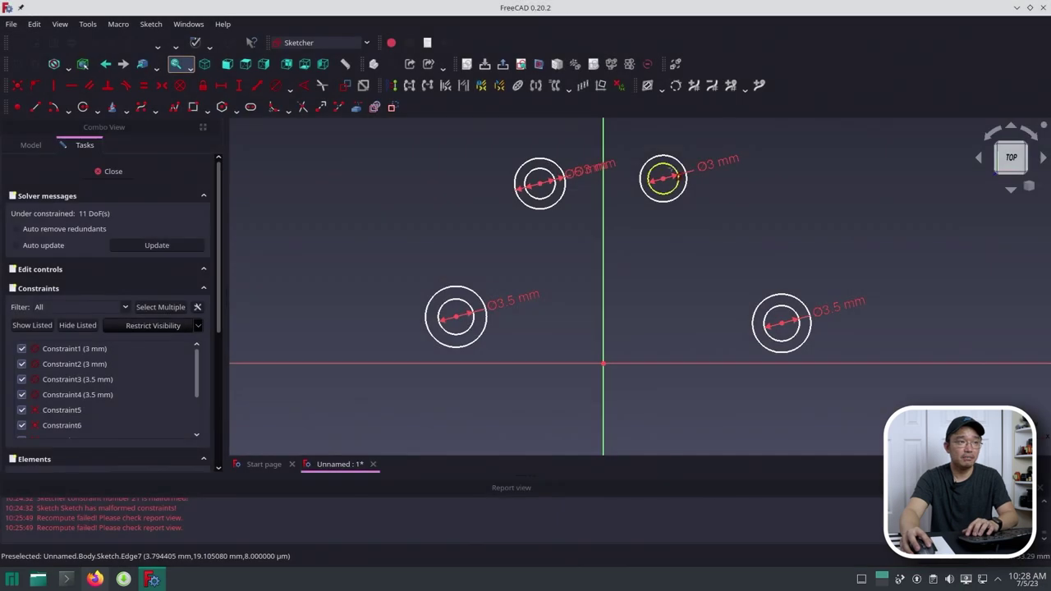
pyautogui.click(682, 168)
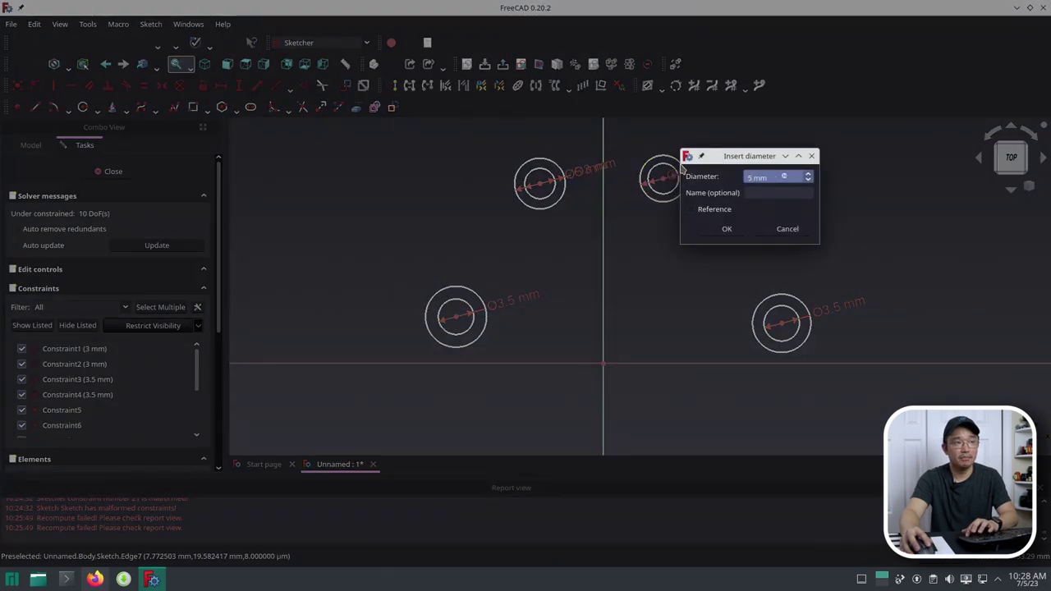
pyautogui.press('Return')
pyautogui.click(795, 303)
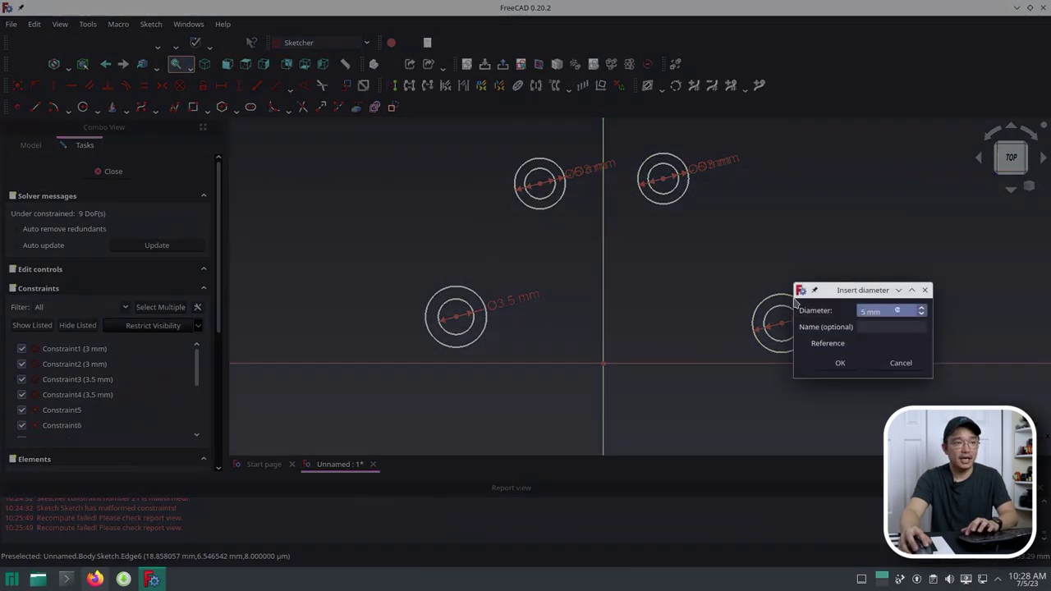
pyautogui.press('Return')
pyautogui.click(481, 294)
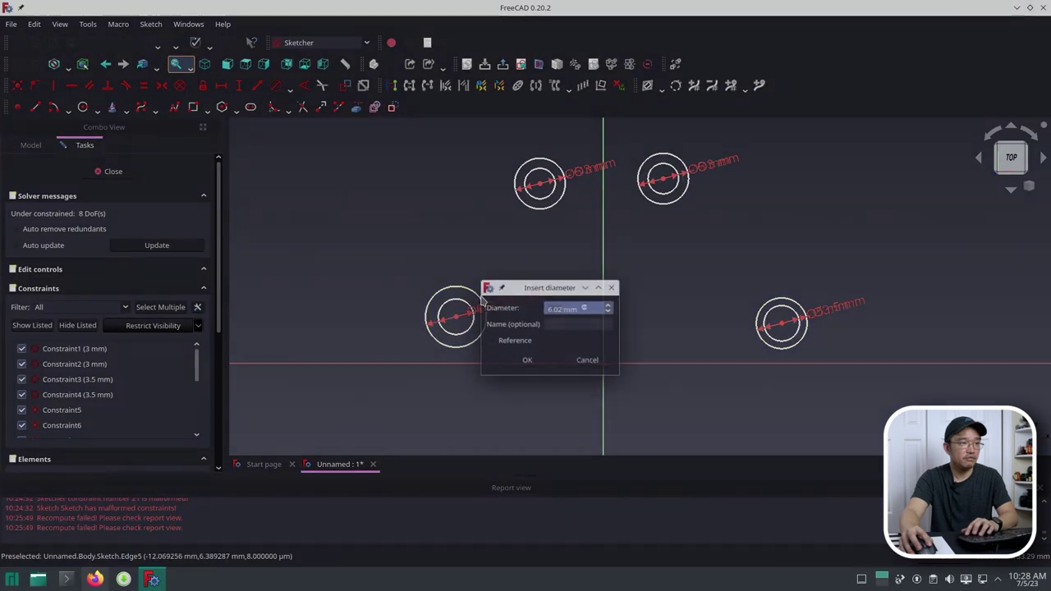
pyautogui.press('Return')
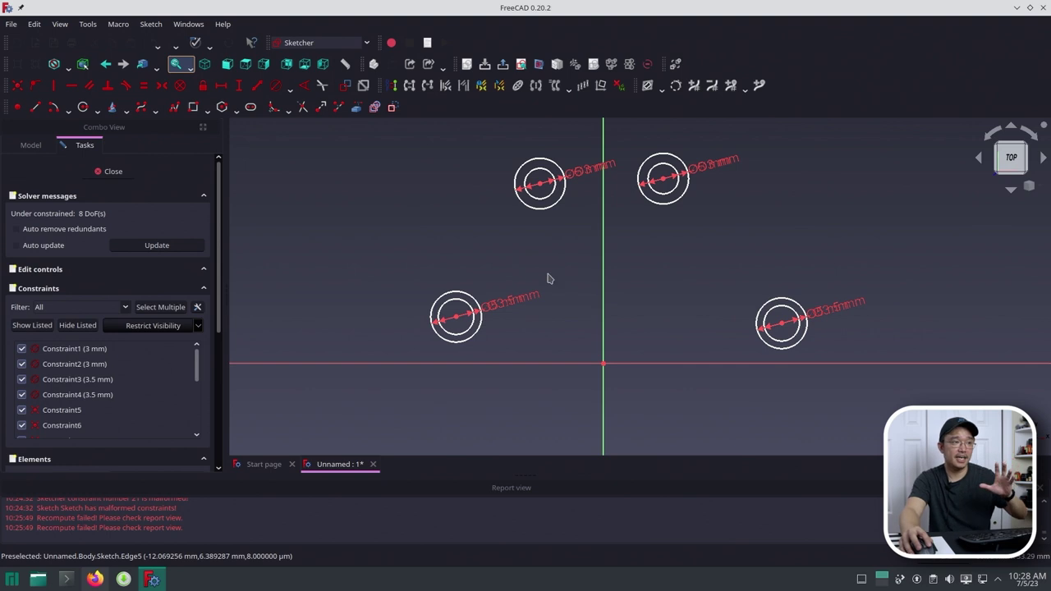
# - Drag the Ø3 mm and Ø3.5 mm hole labels clear of their Ø5 mm labels
pyautogui.moveTo(522, 301); pyautogui.dragTo(516, 361)
pyautogui.moveTo(518, 306); pyautogui.dragTo(568, 290)
pyautogui.moveTo(586, 176); pyautogui.dragTo(587, 222)
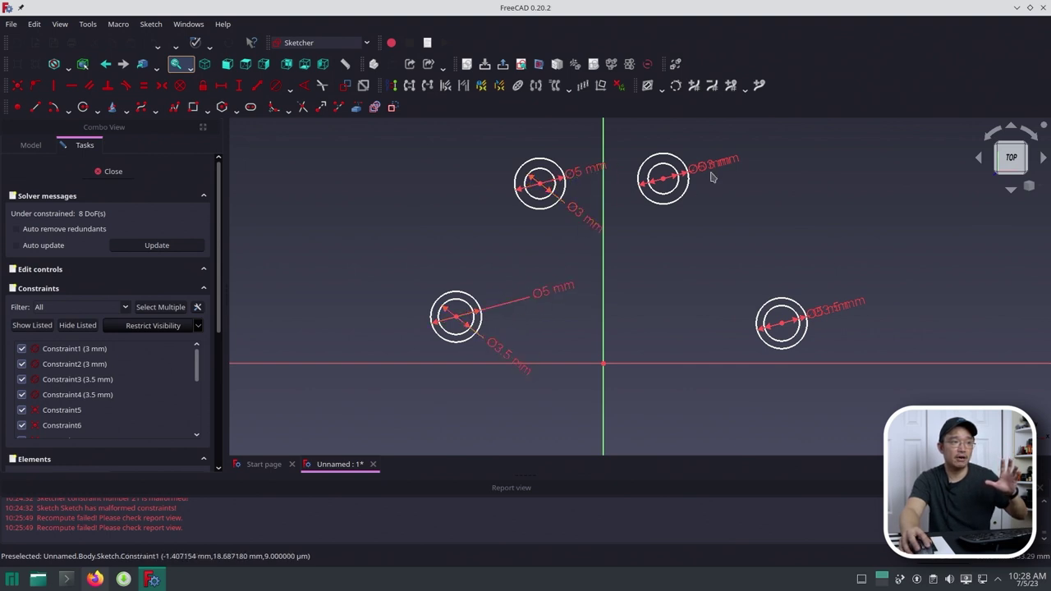
pyautogui.moveTo(716, 164); pyautogui.dragTo(726, 210)
pyautogui.moveTo(856, 312); pyautogui.dragTo(854, 347)
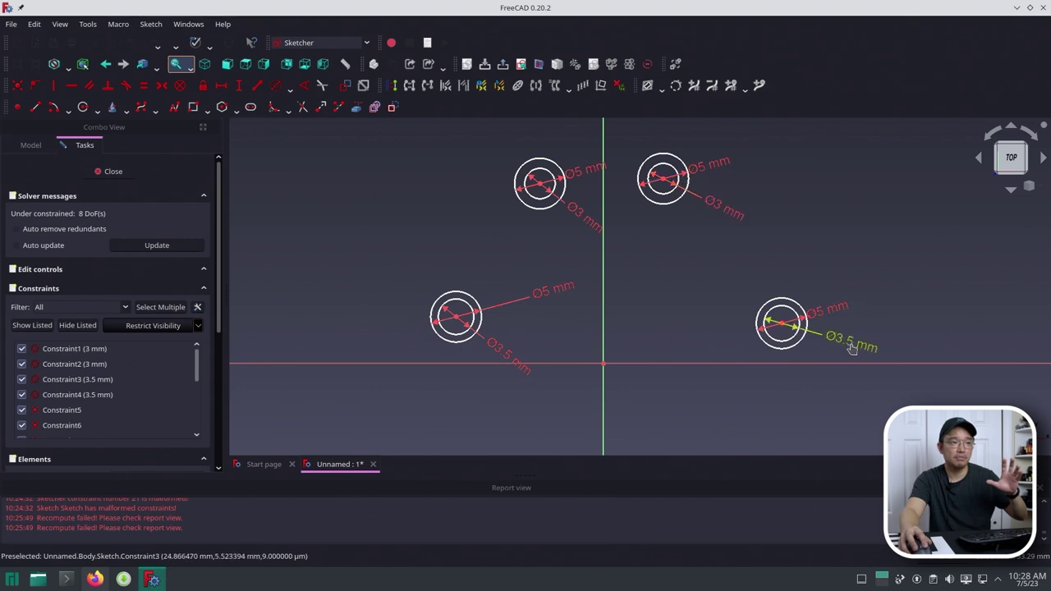
# - Draw the slanted left side and the bottom line beneath the holes
pyautogui.click(37, 106)
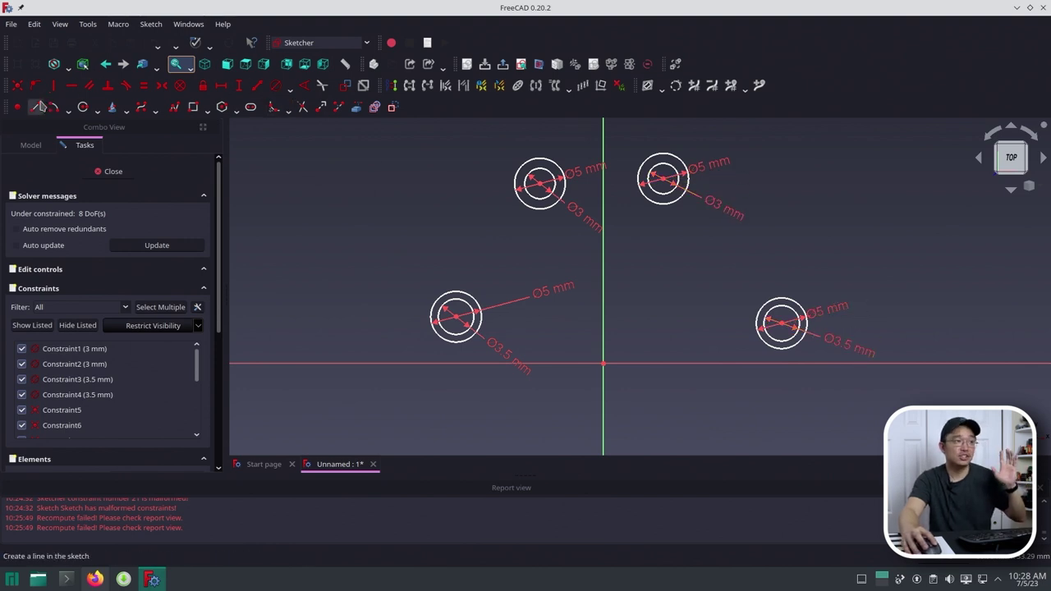
pyautogui.click(526, 144)
pyautogui.click(393, 343)
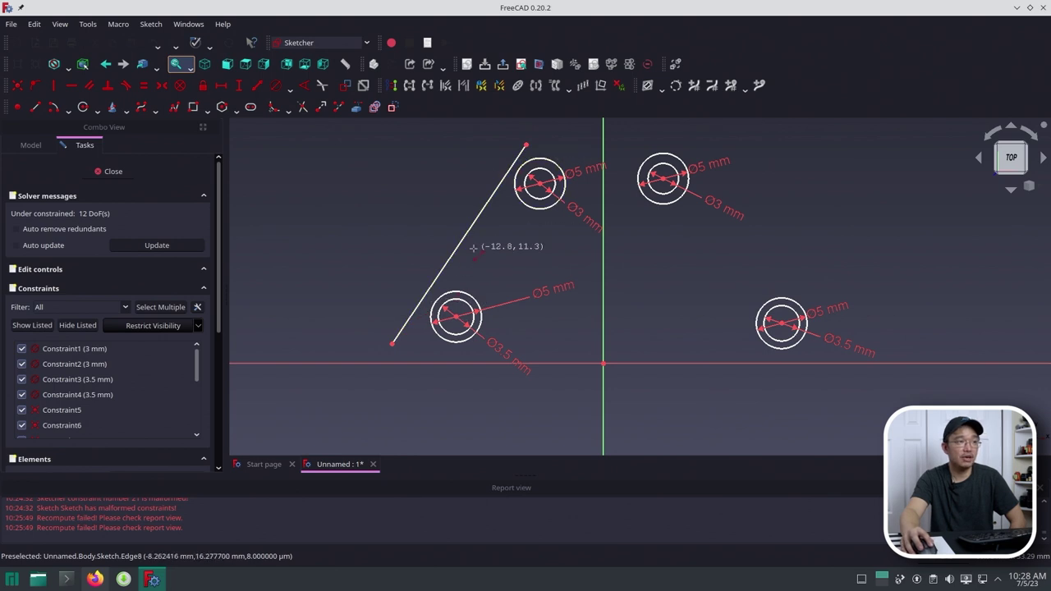
pyautogui.click(418, 347)
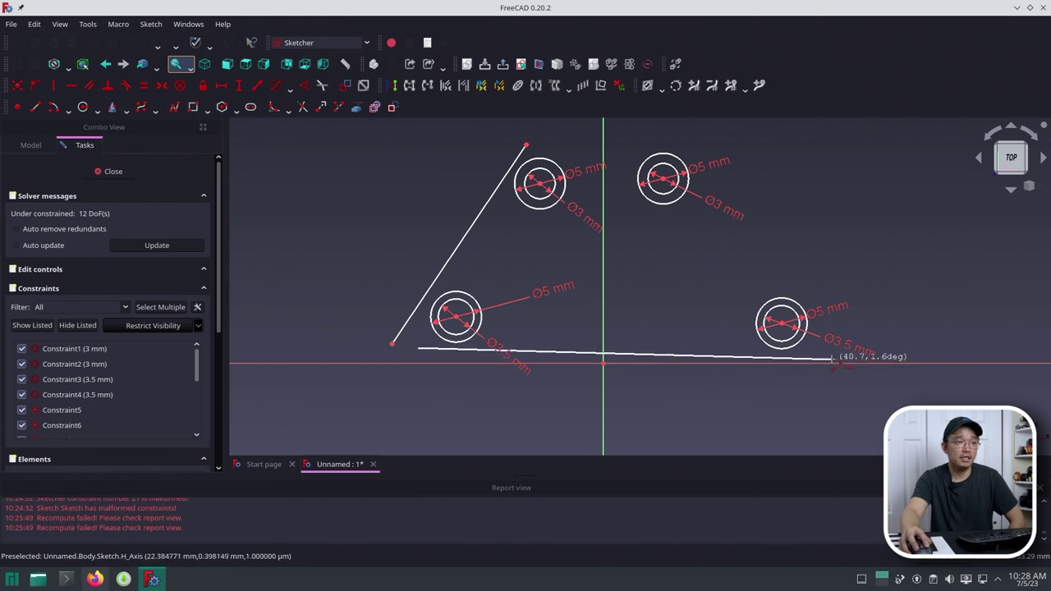
pyautogui.click(822, 378)
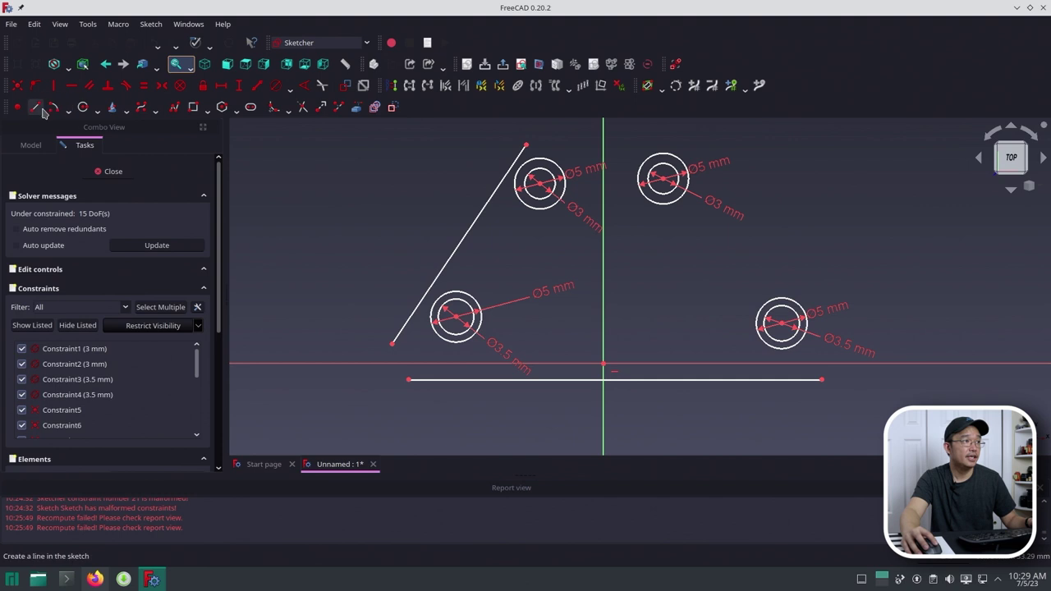
# - Draw the slanted right side and the top line above the top holes
pyautogui.click(82, 107)
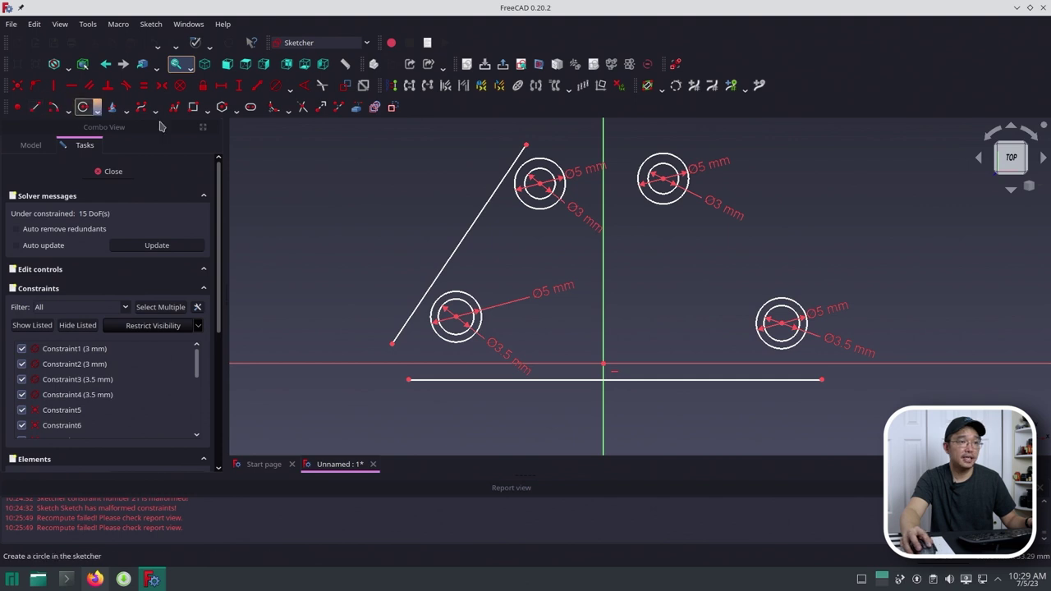
pyautogui.click(852, 374)
pyautogui.click(699, 137)
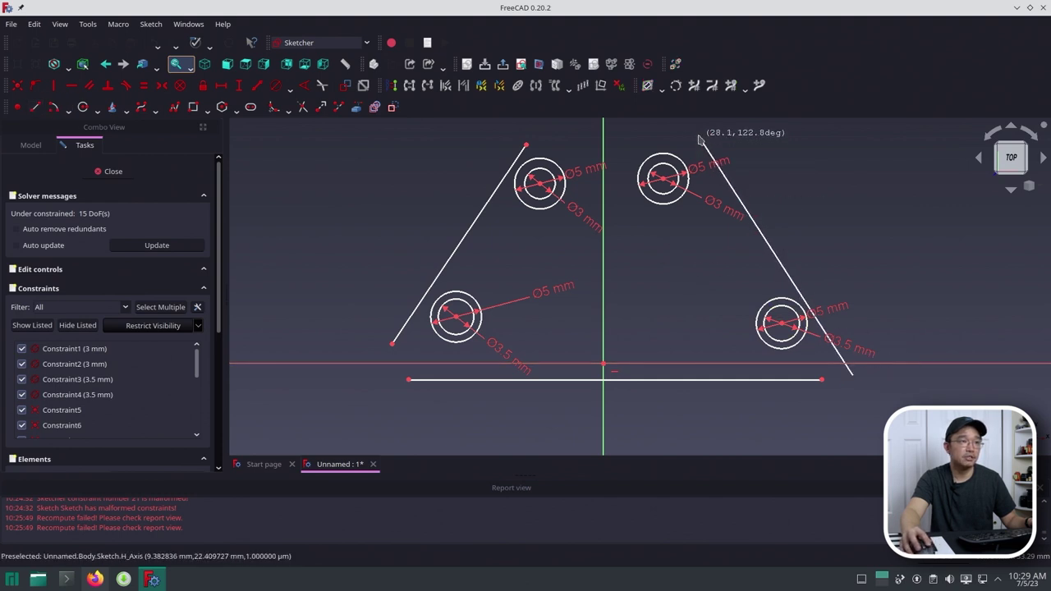
pyautogui.click(499, 127)
pyautogui.click(722, 128)
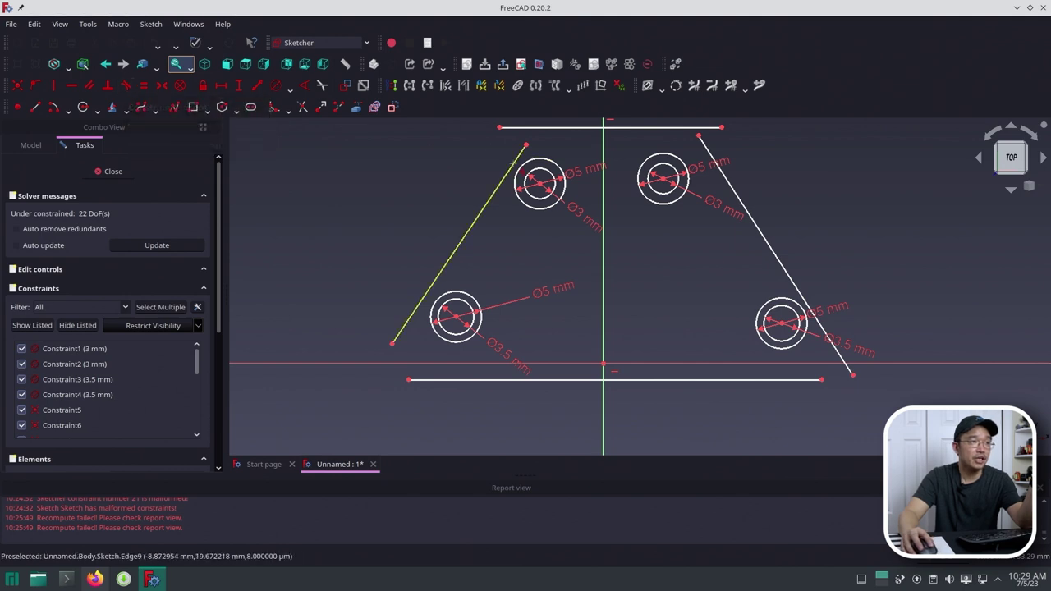
# - Make the left slanted side tangent to the top-left and bottom-left circles
pyautogui.click(512, 165)
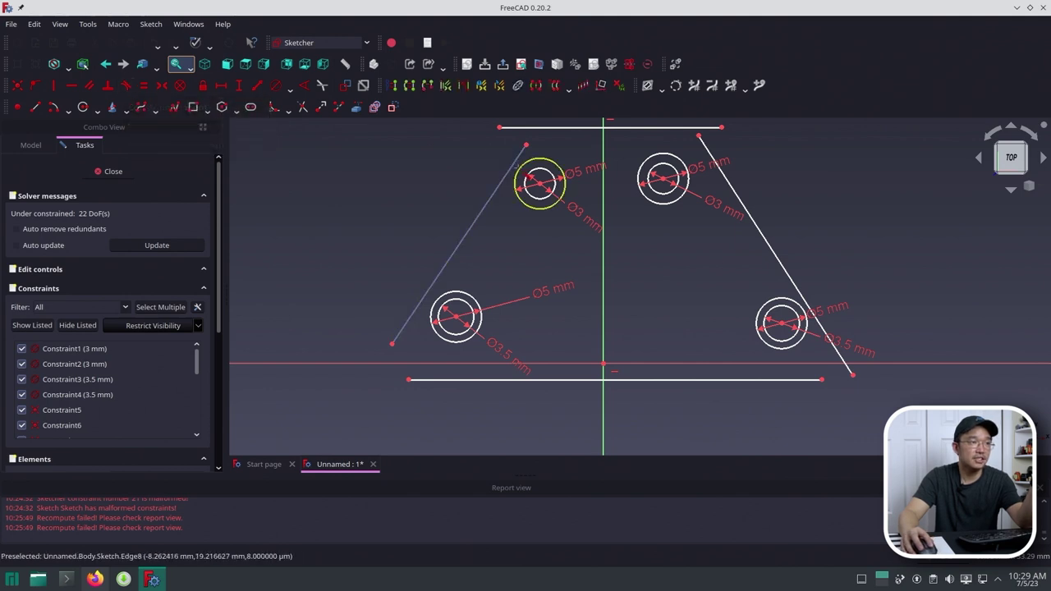
pyautogui.click(516, 168)
pyautogui.press('t')
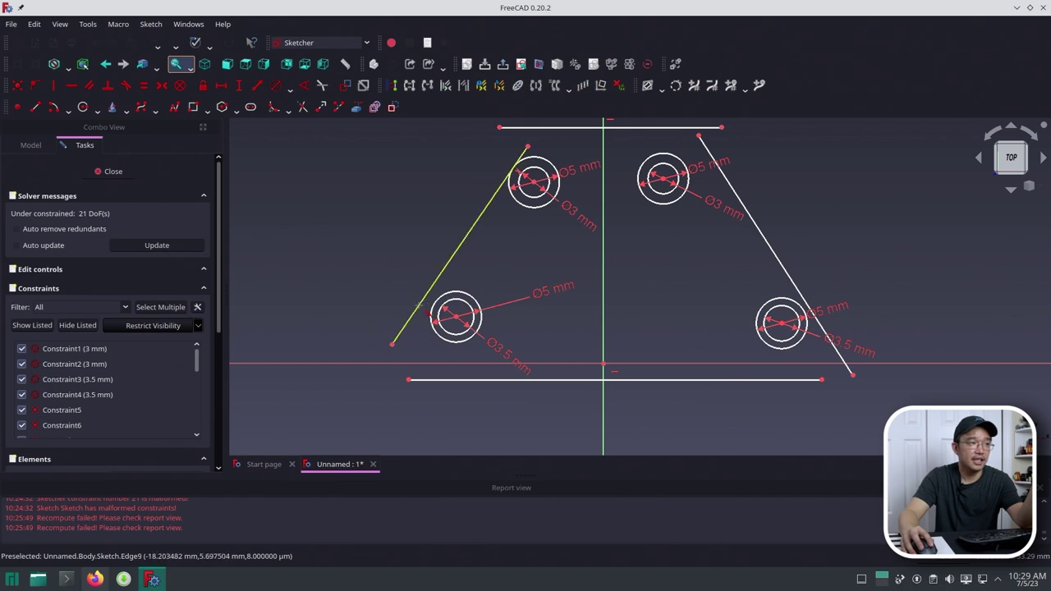
pyautogui.click(419, 307)
pyautogui.click(432, 308)
pyautogui.press('t')
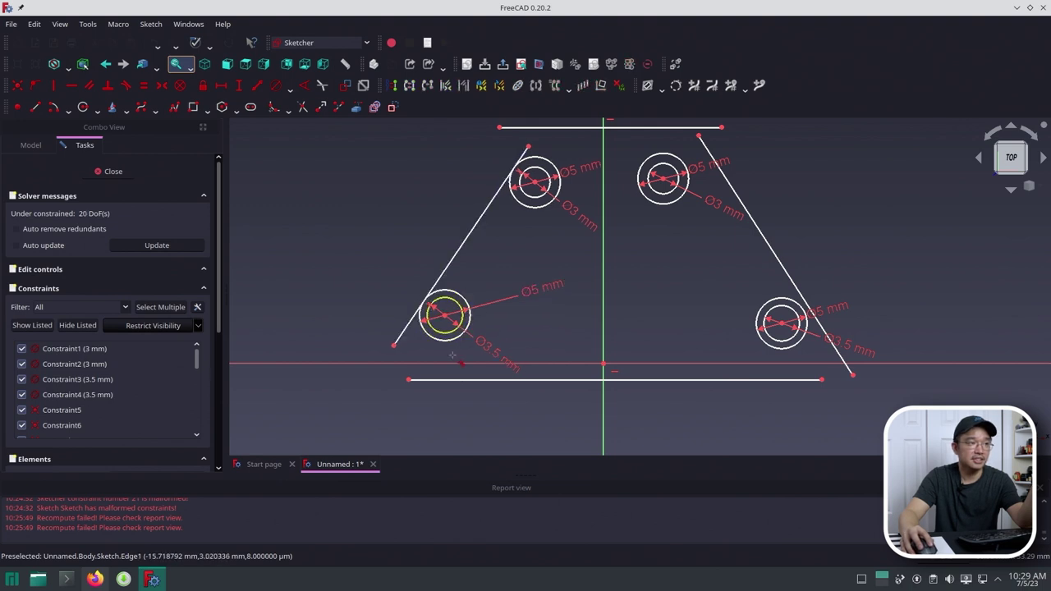
# - Make the bottom line tangent to the bottom-left and bottom-right circles
pyautogui.click(439, 380)
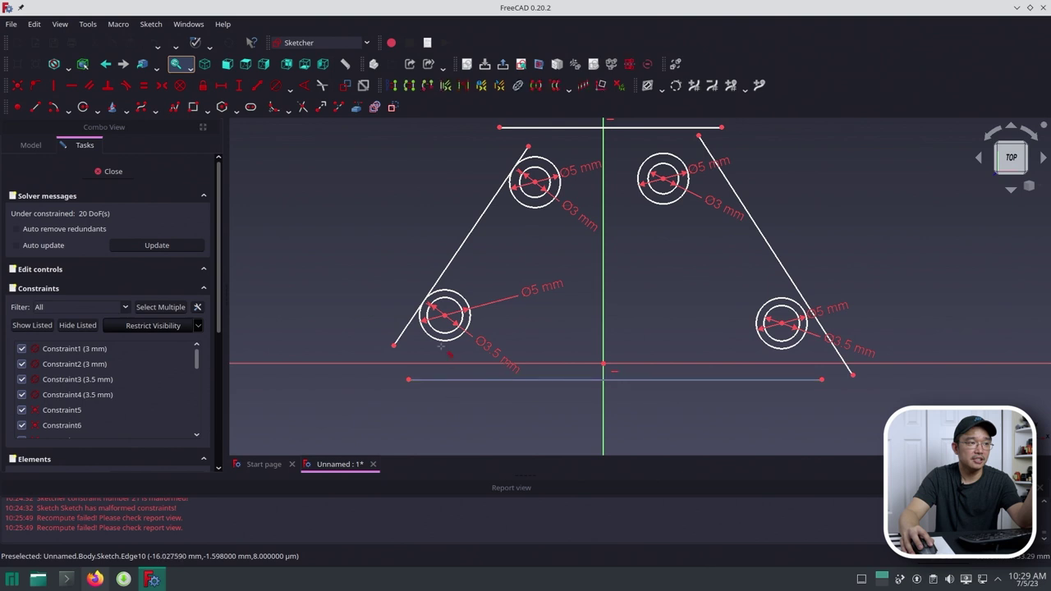
pyautogui.click(443, 338)
pyautogui.press('t')
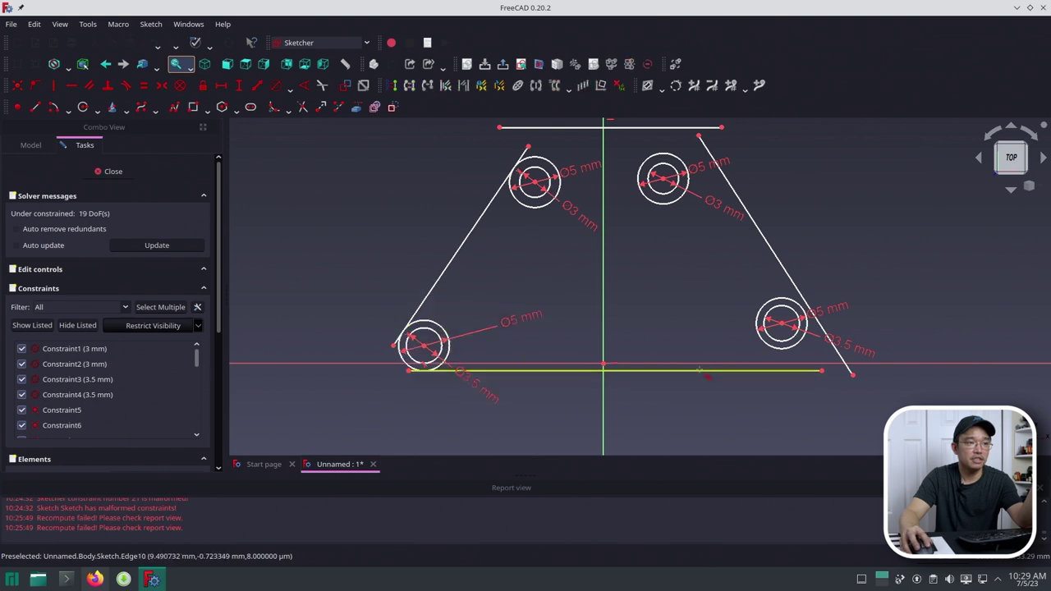
pyautogui.click(798, 370)
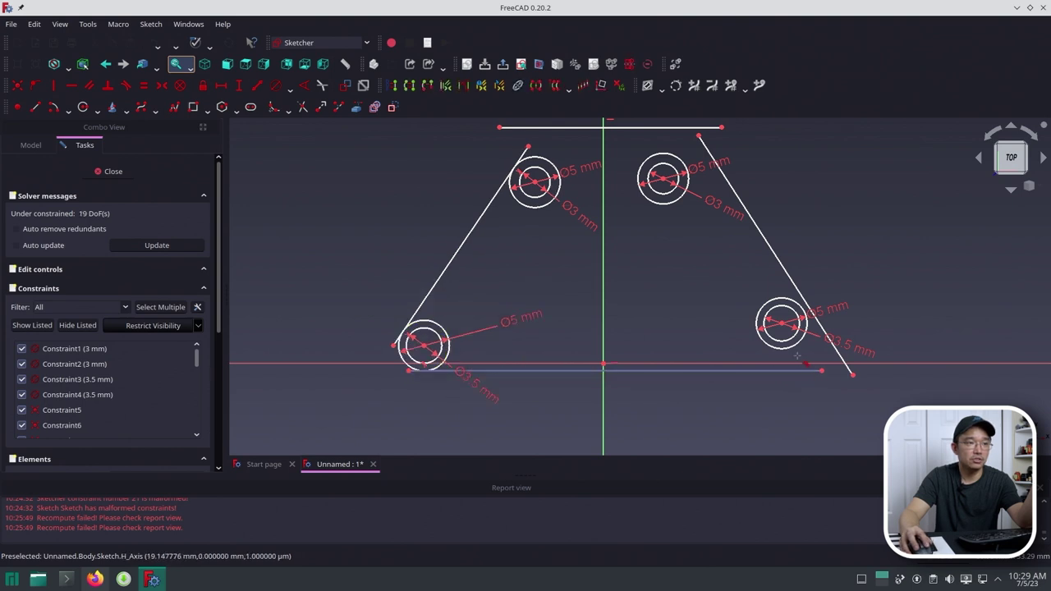
pyautogui.click(792, 349)
pyautogui.press('t')
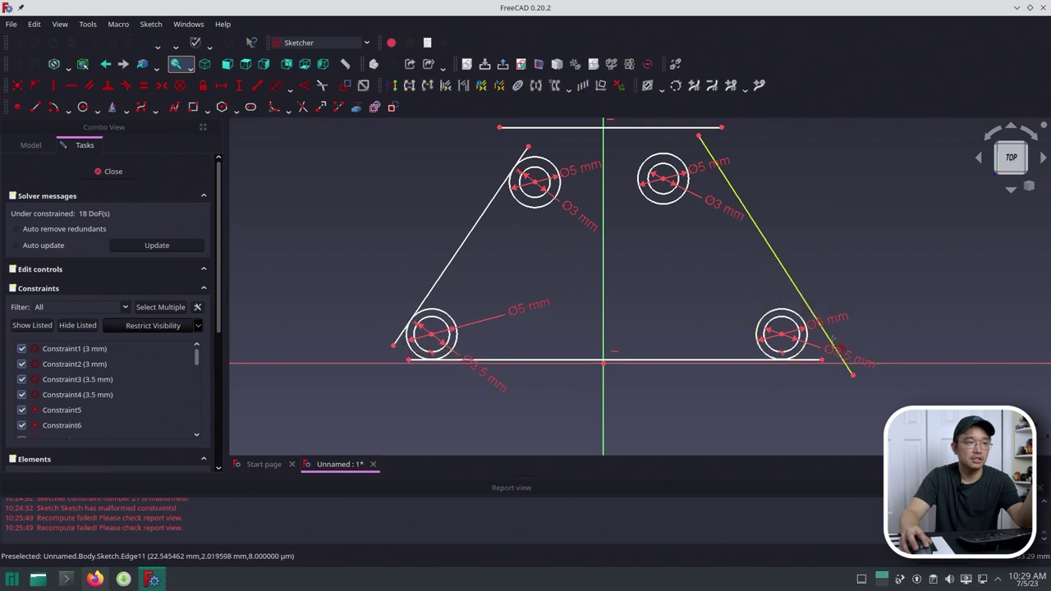
# - Make the right slanted side tangent to the bottom-right and top-right circles
pyautogui.click(832, 343)
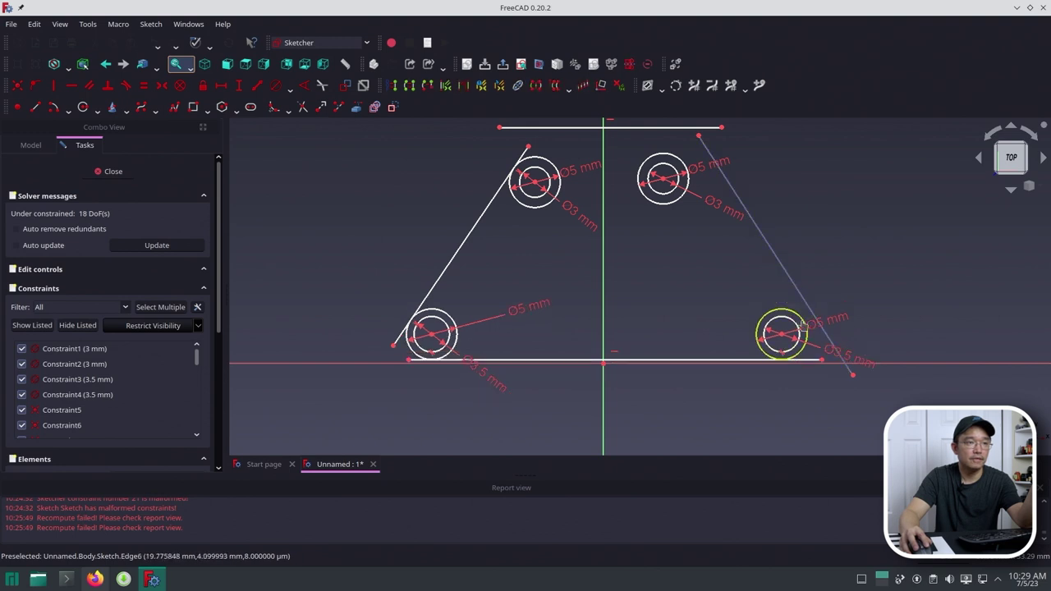
pyautogui.click(803, 325)
pyautogui.press('t')
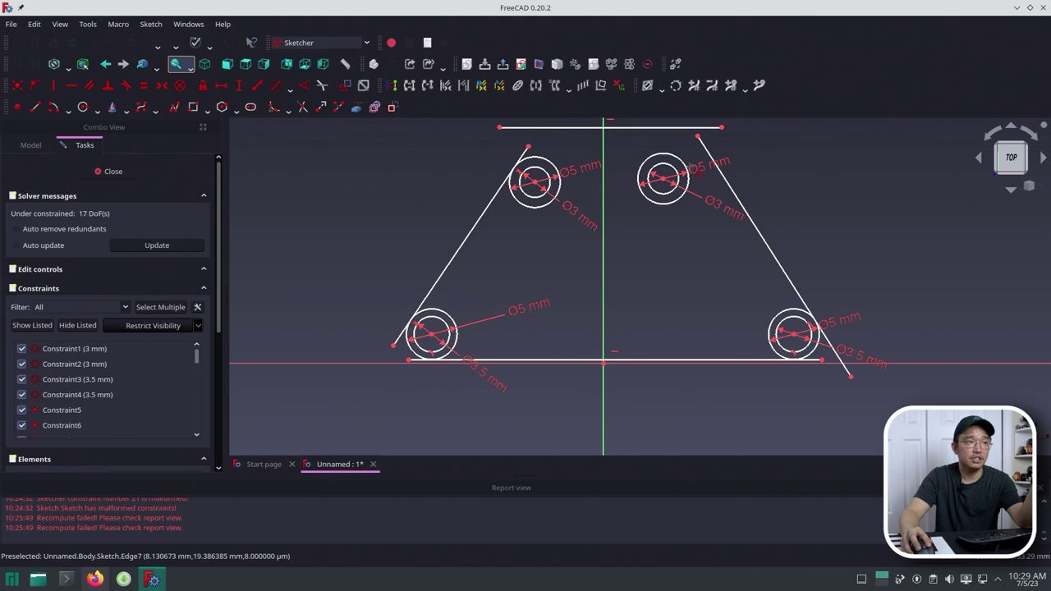
pyautogui.click(689, 169)
pyautogui.click(713, 160)
pyautogui.press('t')
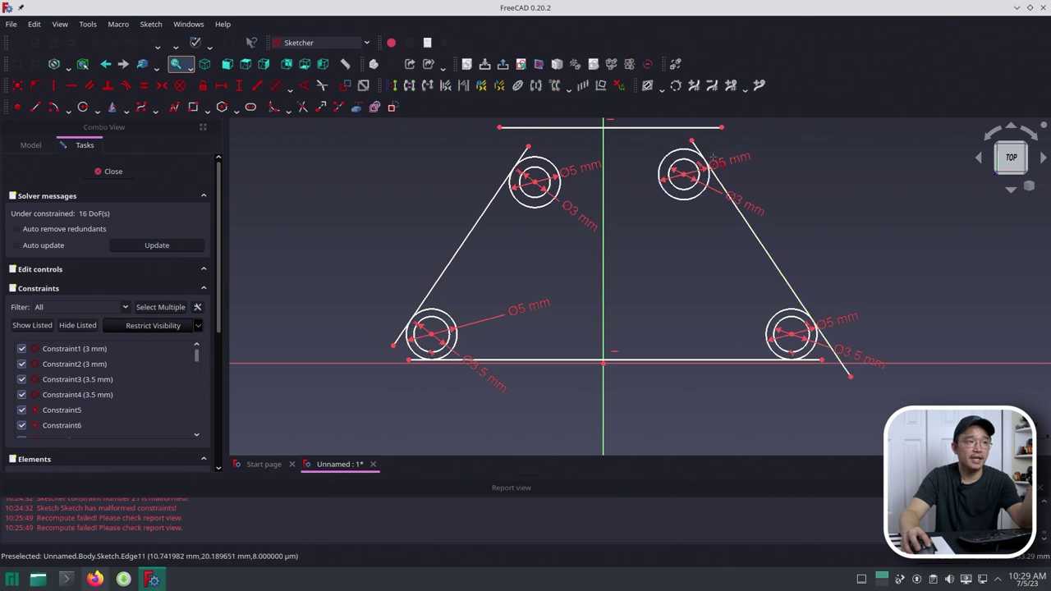
# - Make the top line tangent to the top-right and top-left circles
pyautogui.click(674, 147)
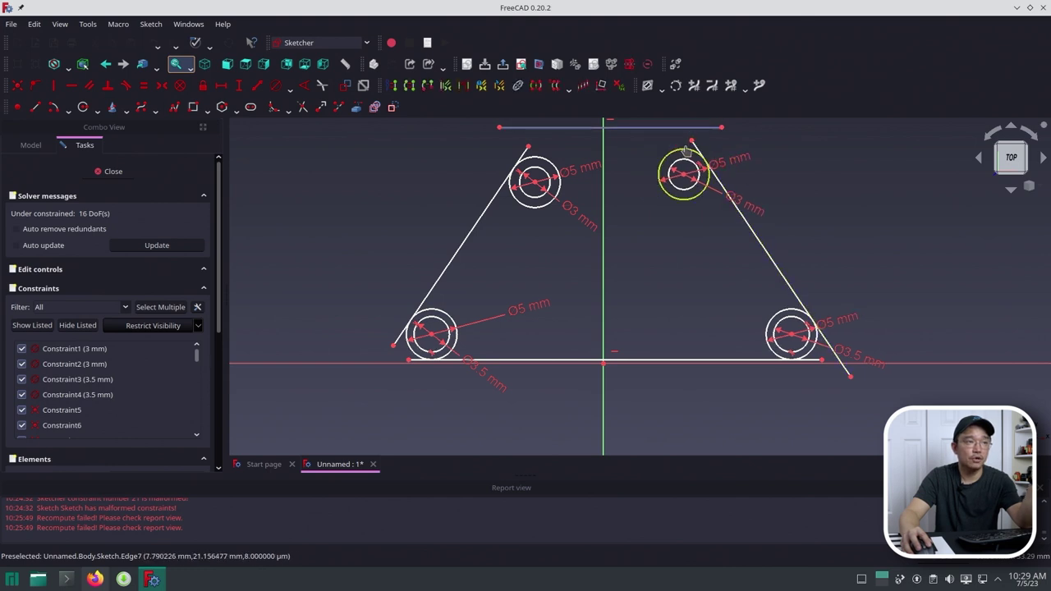
pyautogui.press('t')
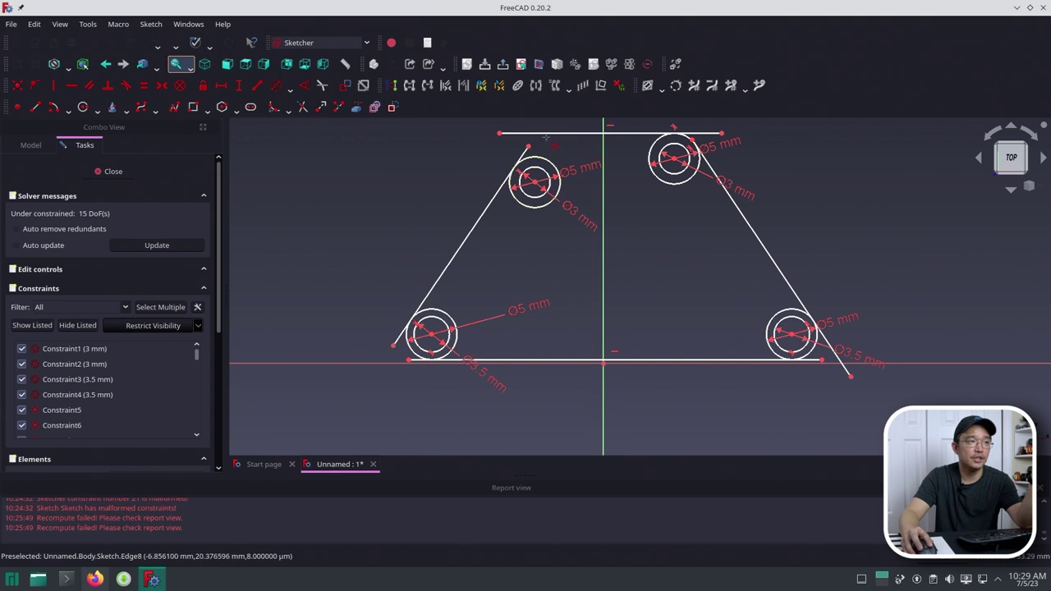
pyautogui.click(541, 134)
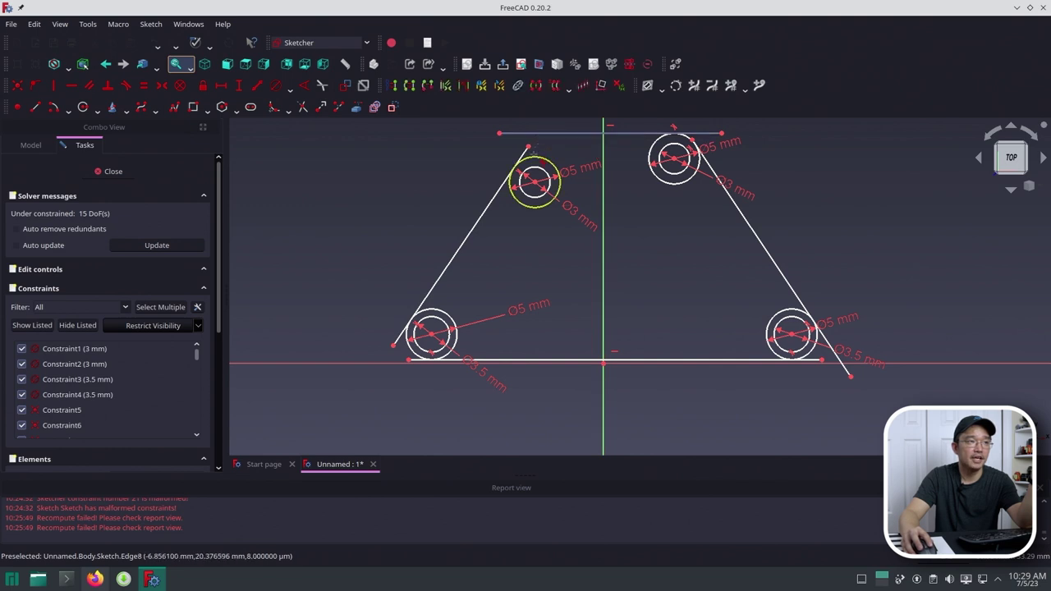
pyautogui.click(536, 155)
pyautogui.press('t')
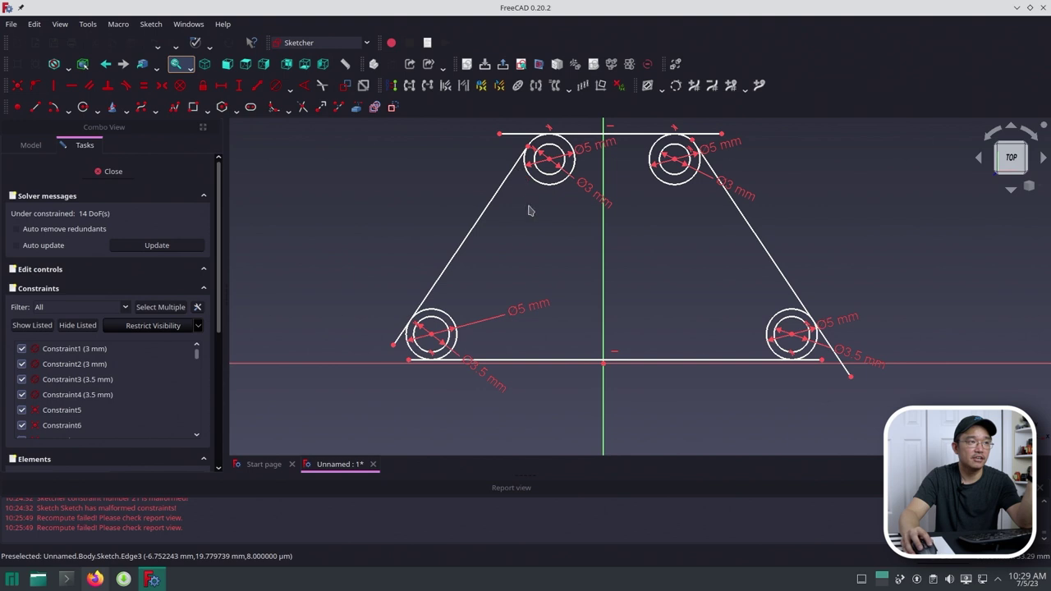
# - Pull the top line down and trim the overhanging segments at the top-left hole
pyautogui.moveTo(563, 185); pyautogui.dragTo(535, 234)
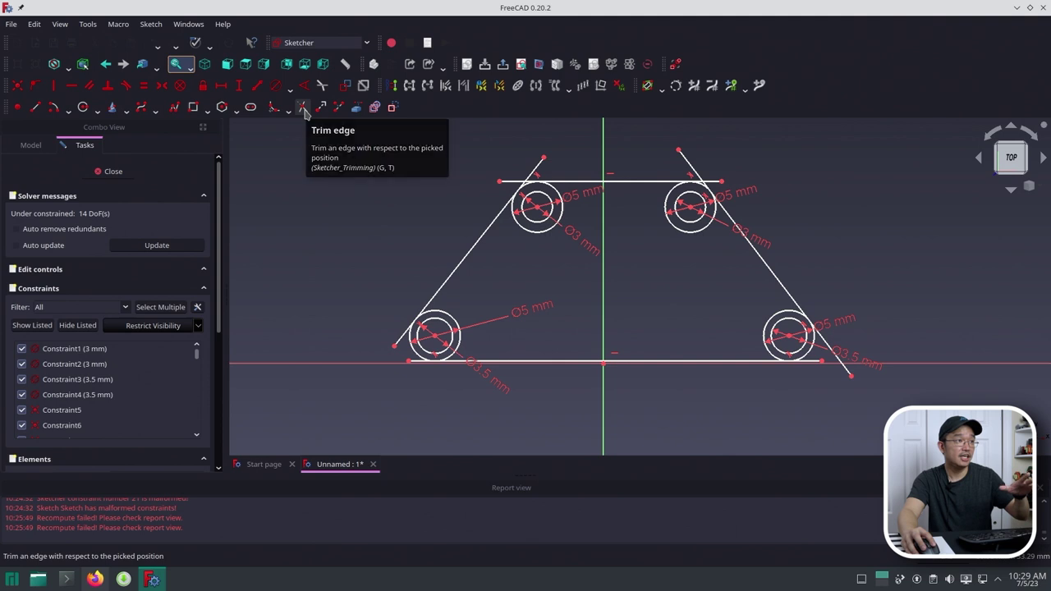
pyautogui.click(303, 109)
pyautogui.scroll(5, 526, 164)
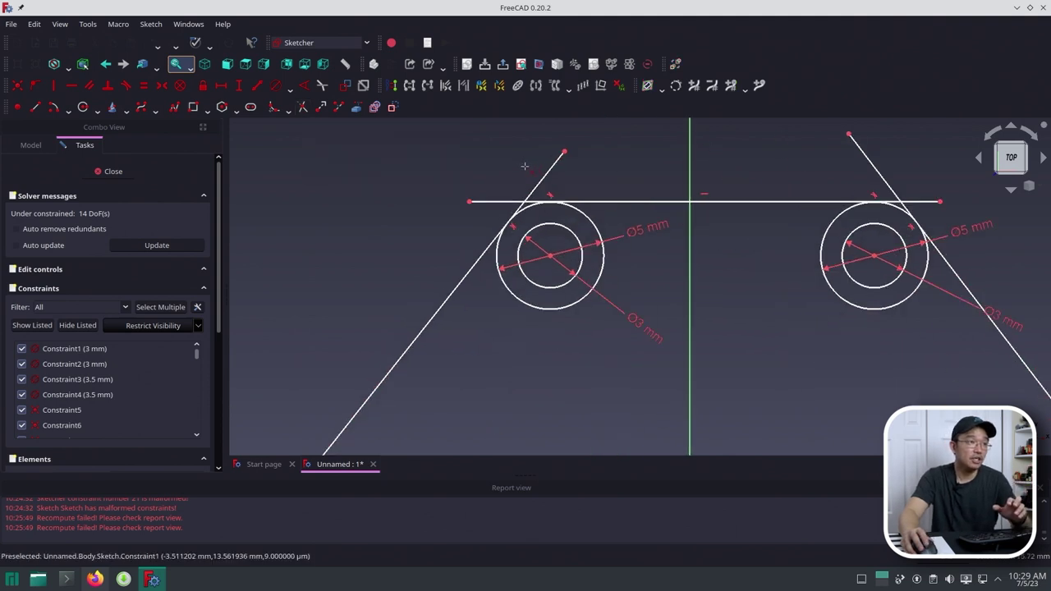
pyautogui.click(522, 180)
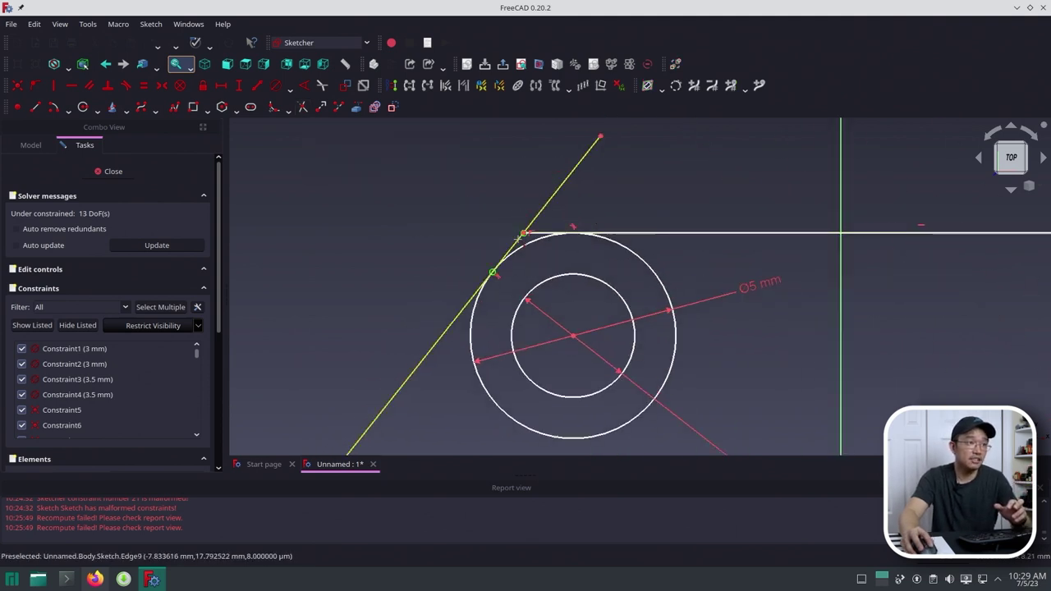
pyautogui.click(515, 243)
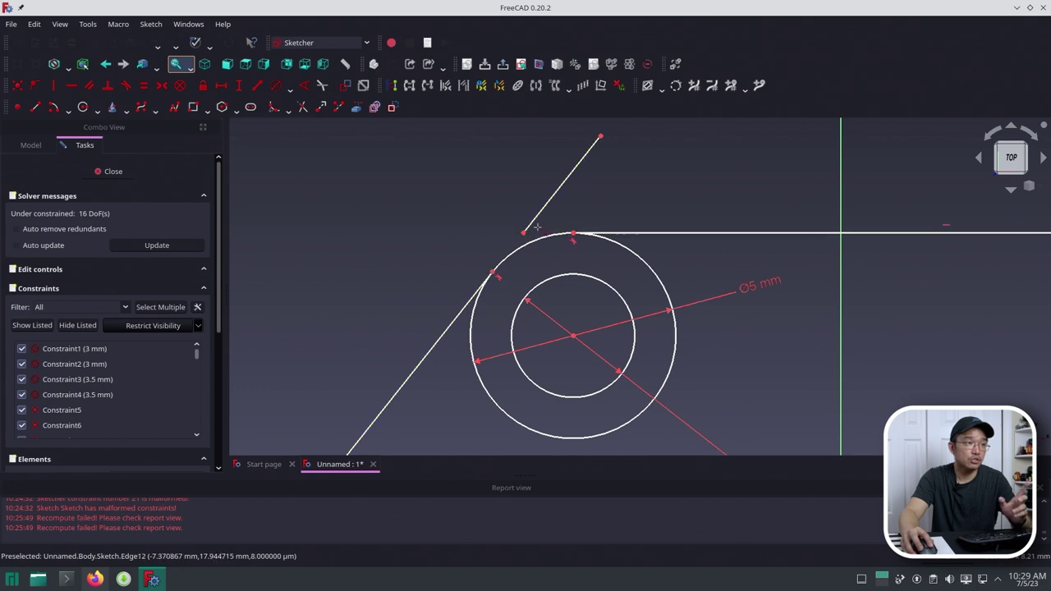
pyautogui.click(538, 221)
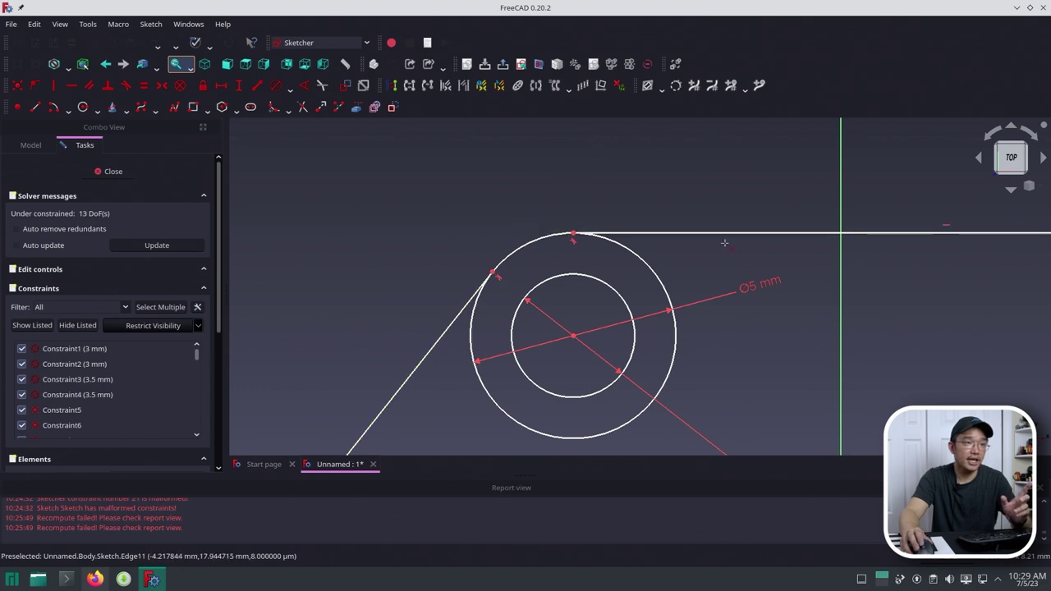
# - Trim the top line and slanted-side overhangs around the top-right hole
pyautogui.scroll(-3, 760, 251)
pyautogui.moveTo(760, 252); pyautogui.dragTo(492, 266, button='middle')
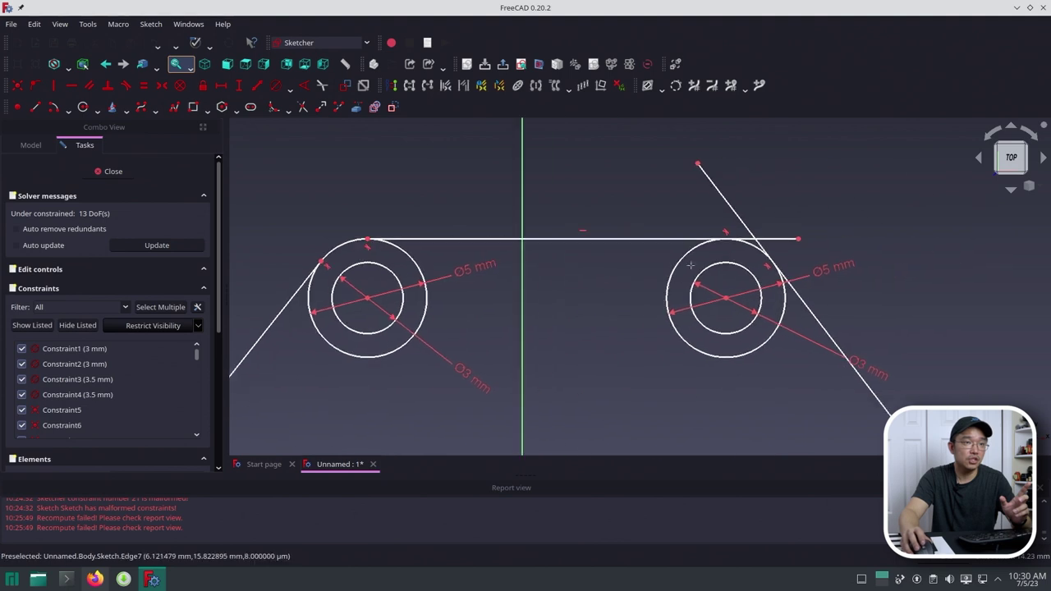
pyautogui.scroll(4, 767, 252)
pyautogui.scroll(1, 767, 252)
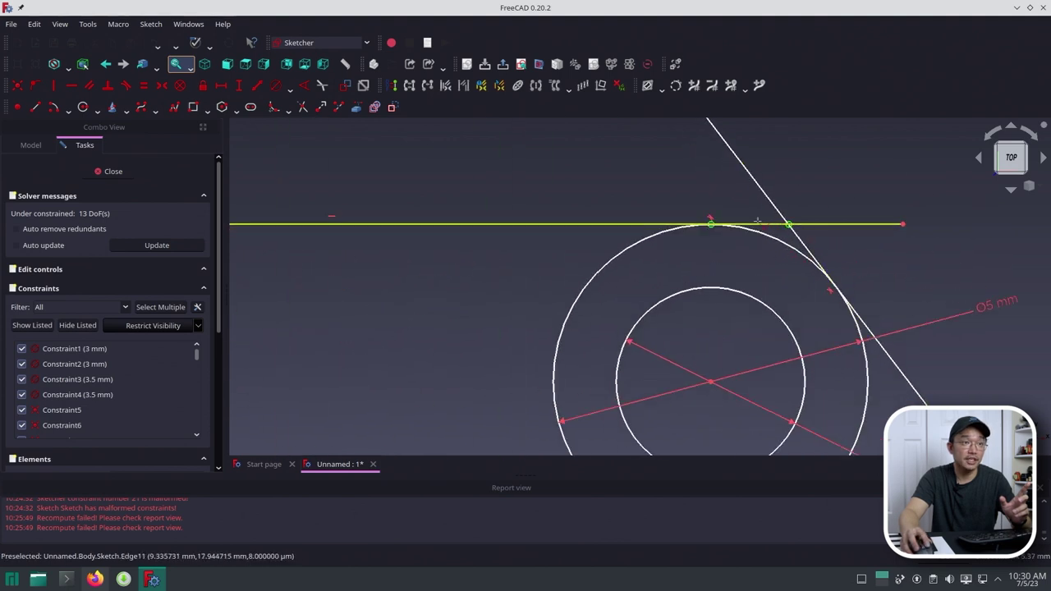
pyautogui.click(757, 220)
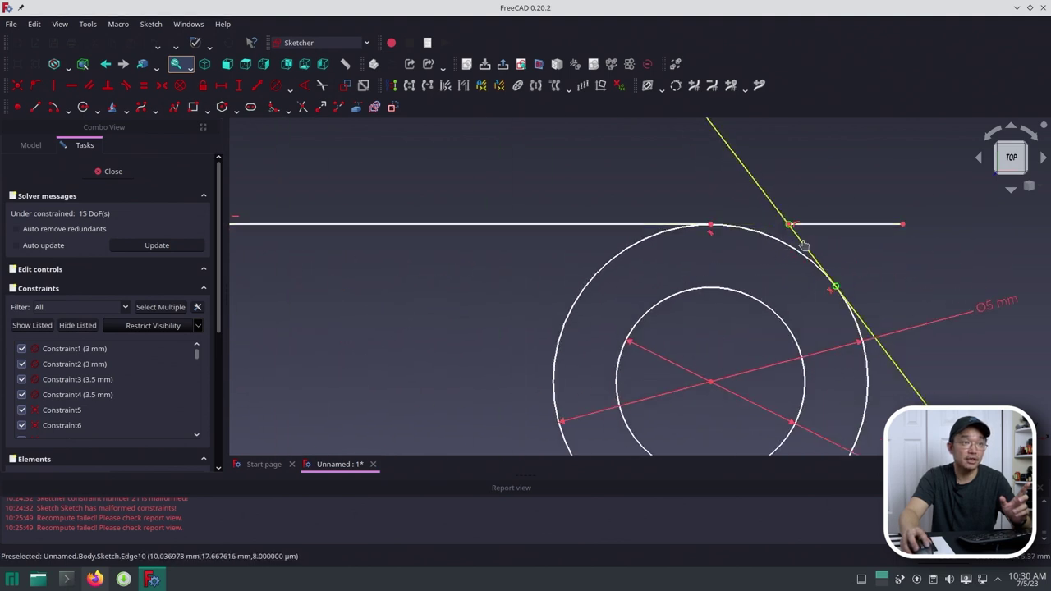
pyautogui.click(804, 244)
pyautogui.click(819, 224)
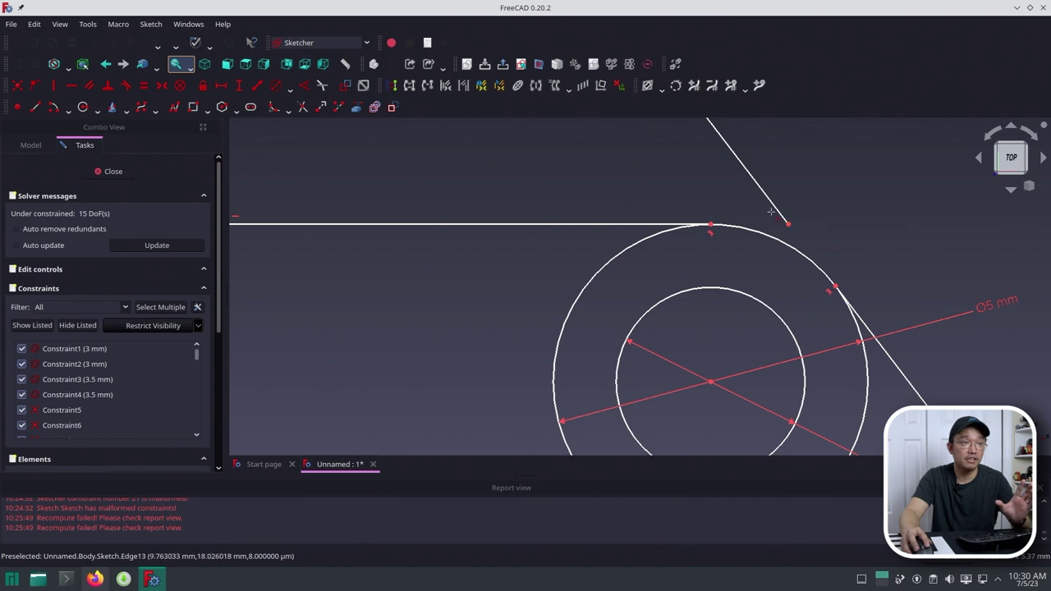
pyautogui.click(777, 205)
# - Trim the slanted-side stub and bottom-line overhangs around both bottom holes
pyautogui.scroll(-3, 875, 271)
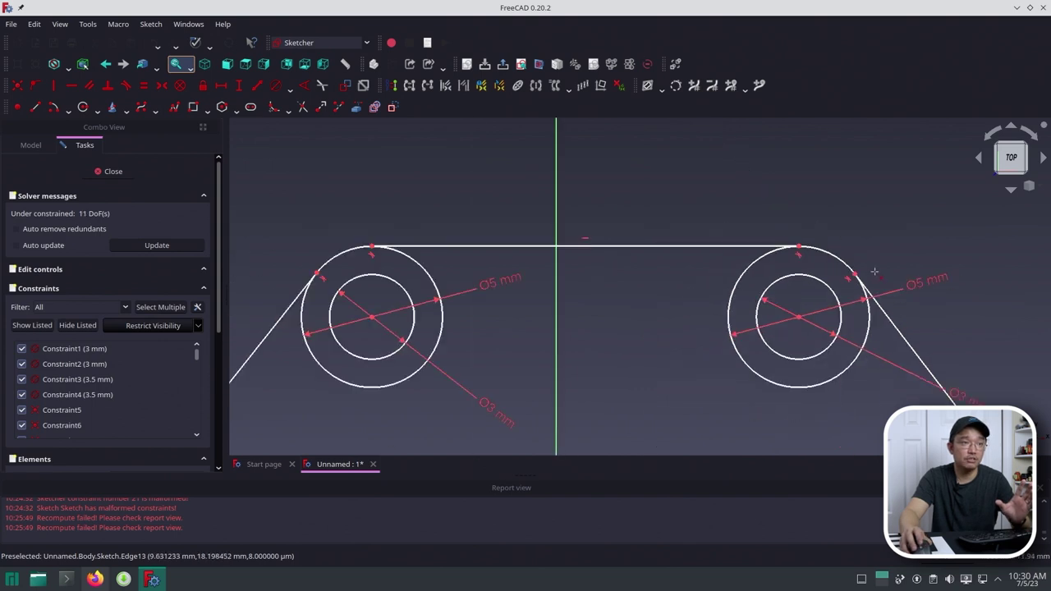
pyautogui.moveTo(926, 358); pyautogui.dragTo(781, 254, button='middle')
pyautogui.moveTo(875, 340); pyautogui.dragTo(751, 246, button='middle')
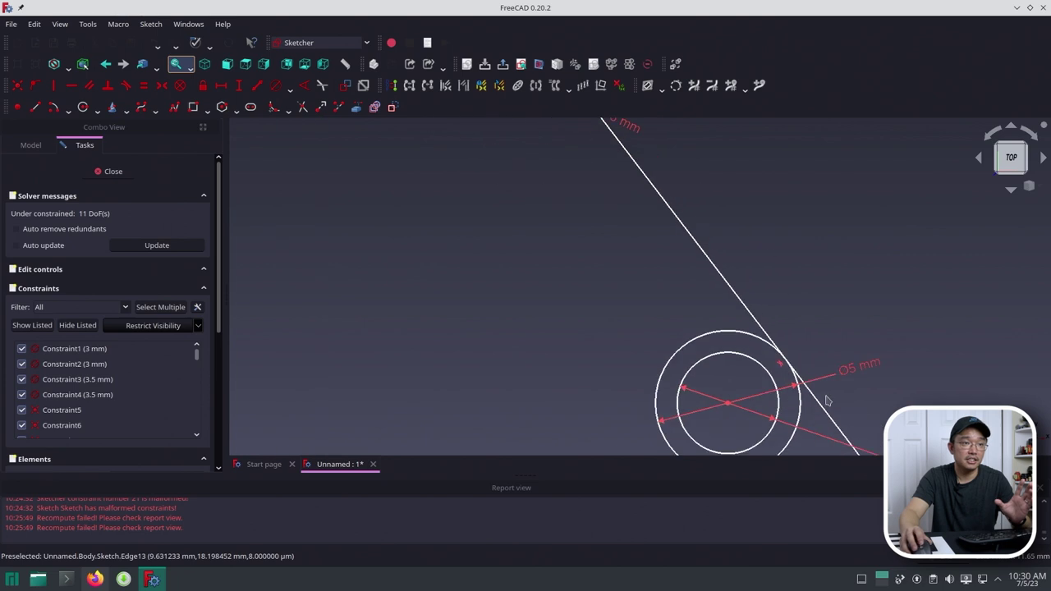
pyautogui.moveTo(863, 407); pyautogui.dragTo(737, 231, button='middle')
pyautogui.click(729, 272)
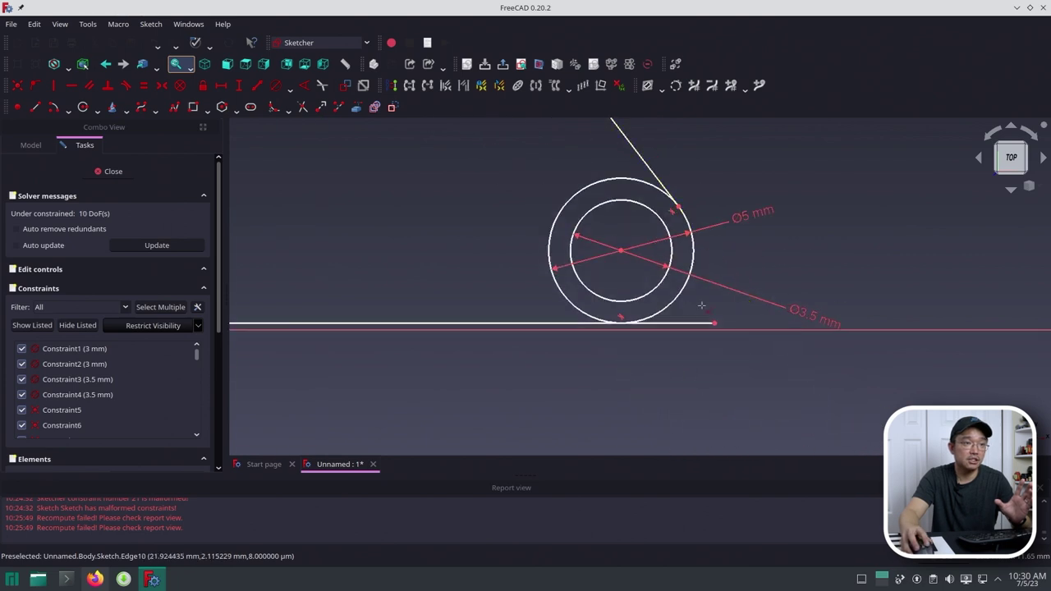
pyautogui.click(682, 327)
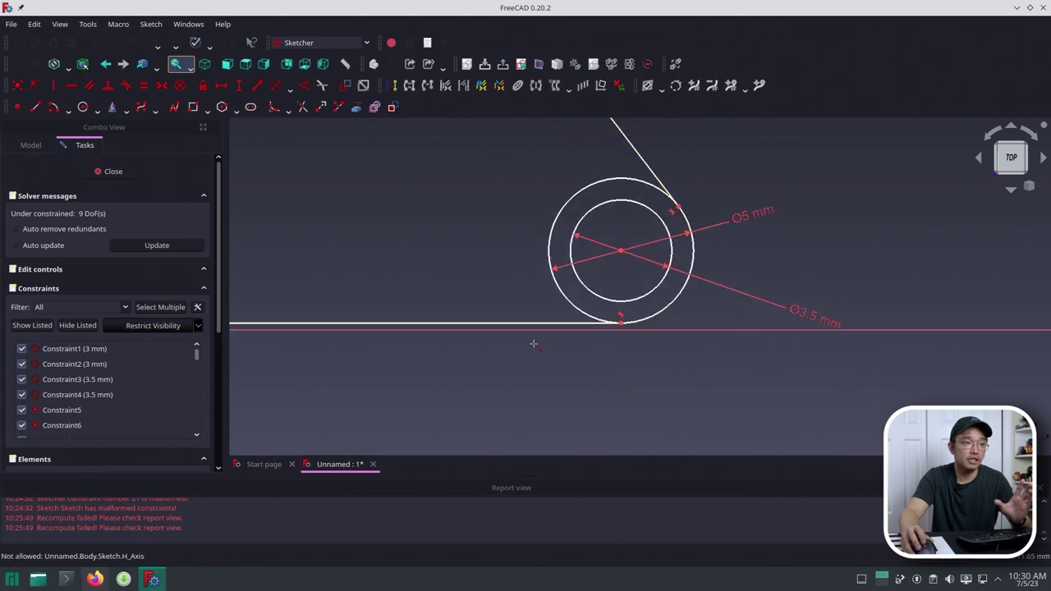
pyautogui.scroll(-1, 533, 342)
pyautogui.moveTo(920, 345)
pyautogui.mouseDown(button='middle')
pyautogui.moveTo(528, 364)
pyautogui.moveTo(709, 368)
pyautogui.mouseUp(button='middle')
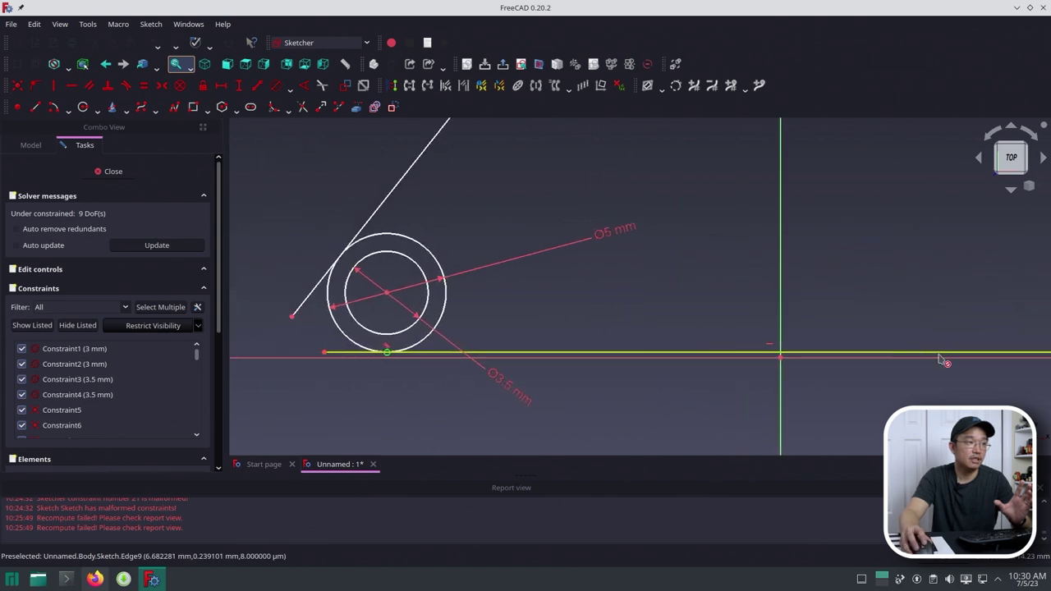
pyautogui.click(349, 353)
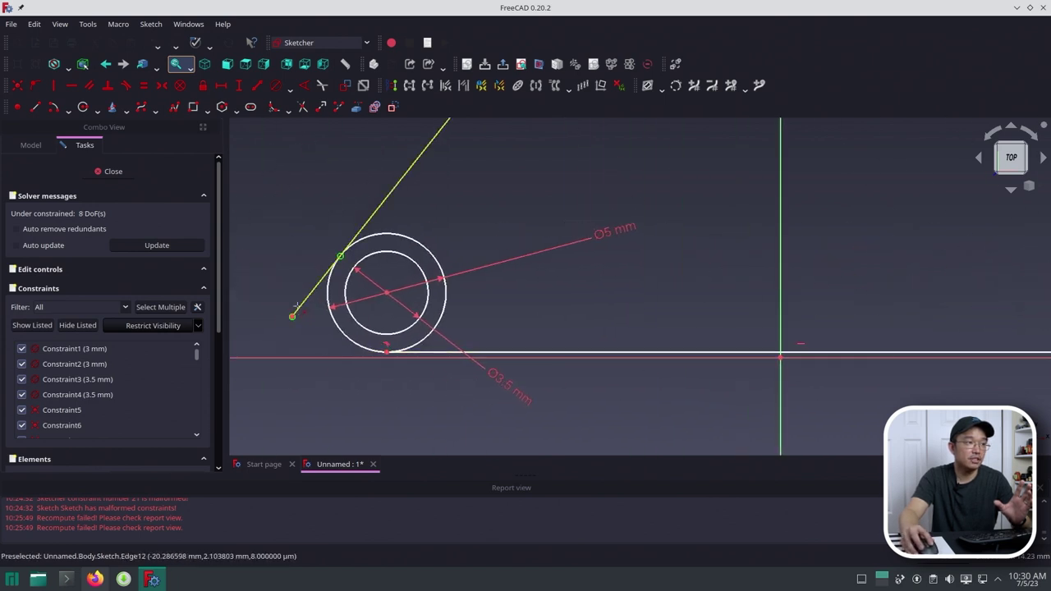
pyautogui.scroll(-3, 600, 277)
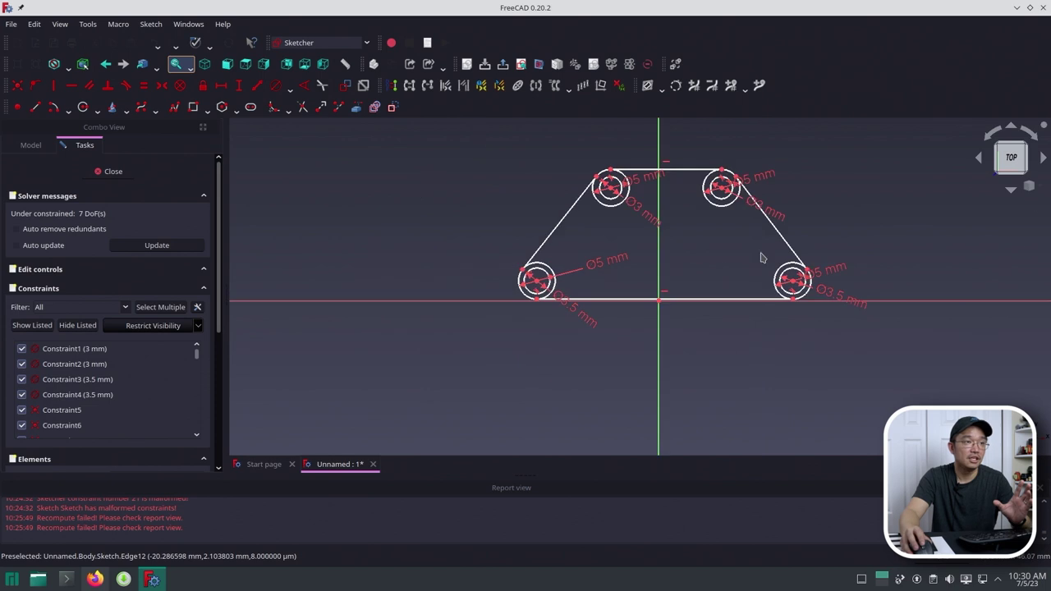
pyautogui.moveTo(762, 254); pyautogui.dragTo(636, 327, button='middle')
pyautogui.scroll(1, 637, 327)
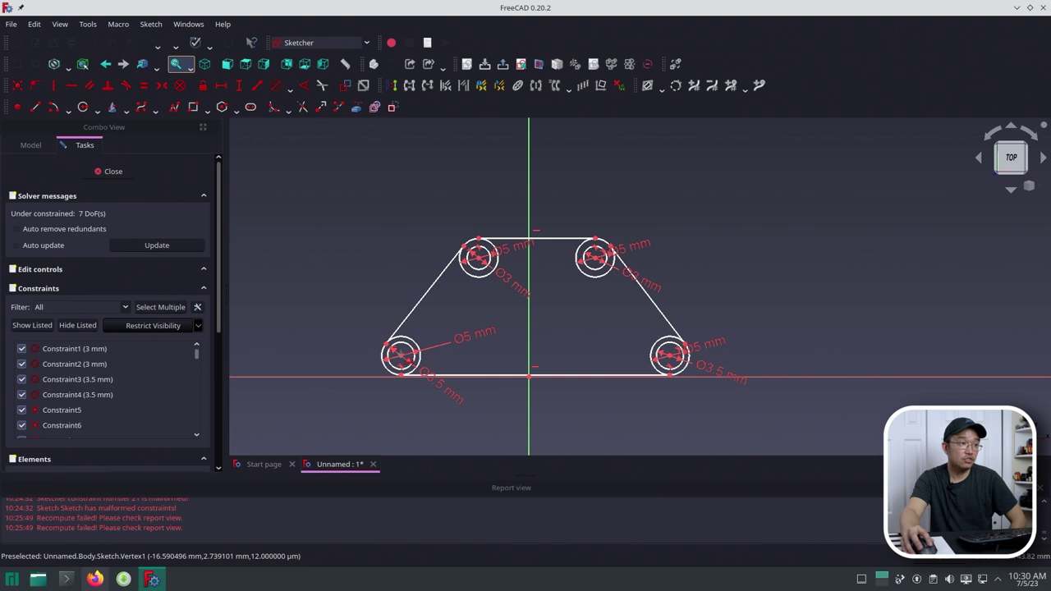
# - Dimension the hole centre spacing: 31 mm between bottom holes, 15 mm between top holes
pyautogui.click(670, 355)
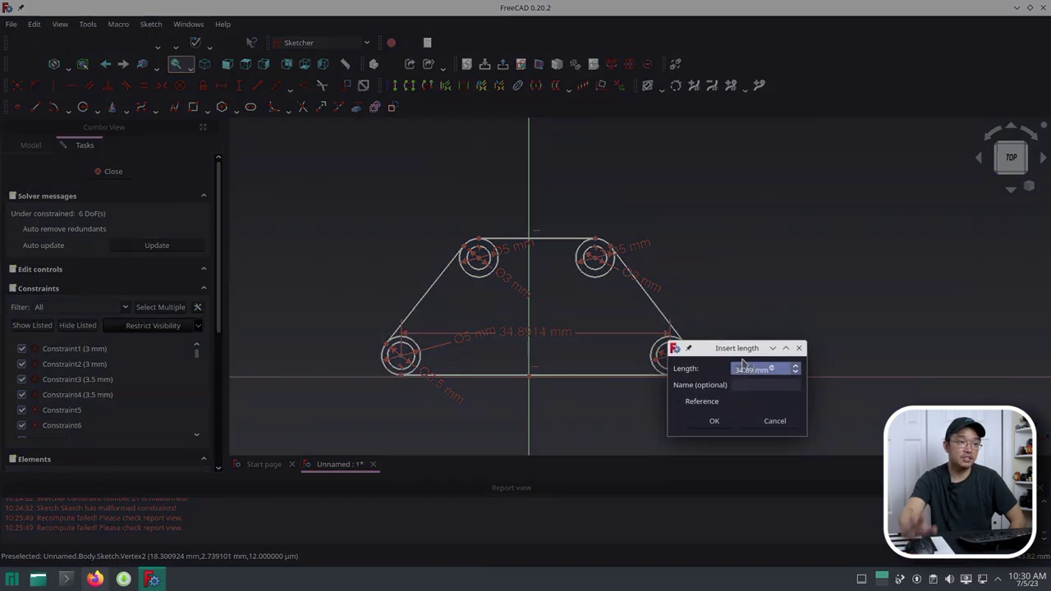
pyautogui.press('Return')
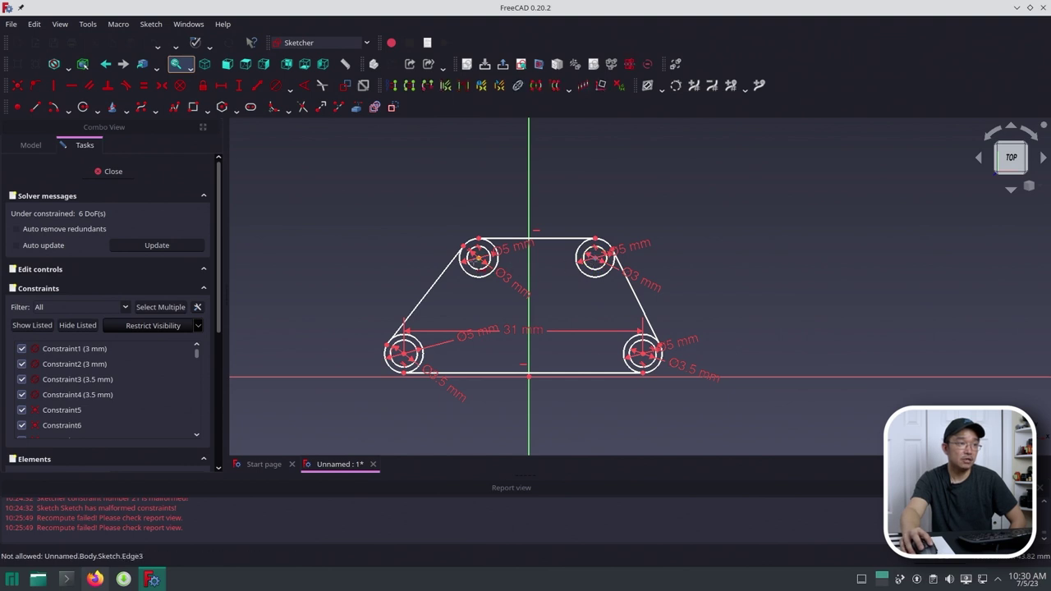
pyautogui.click(534, 238)
pyautogui.press('Return')
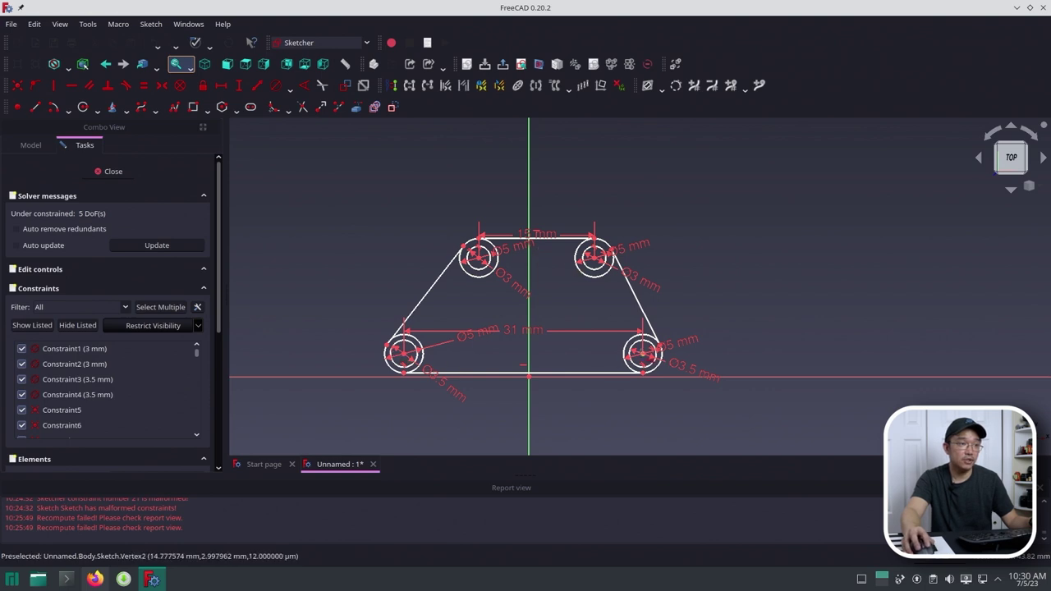
# - Add an 8 mm horizontal offset between the top-right and bottom-right hole centres
pyautogui.click(644, 355)
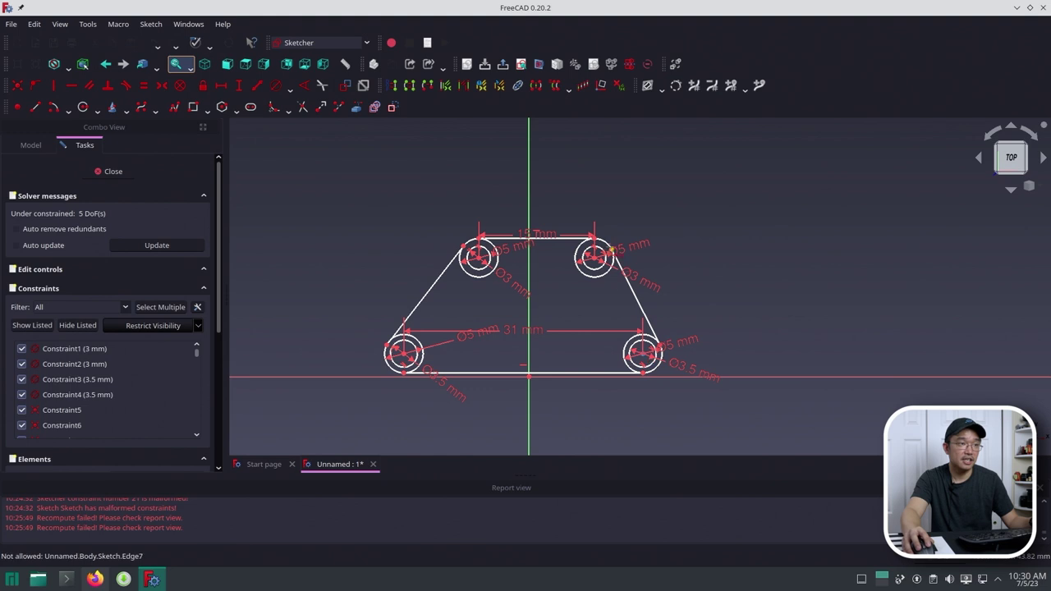
pyautogui.scroll(3, 594, 255)
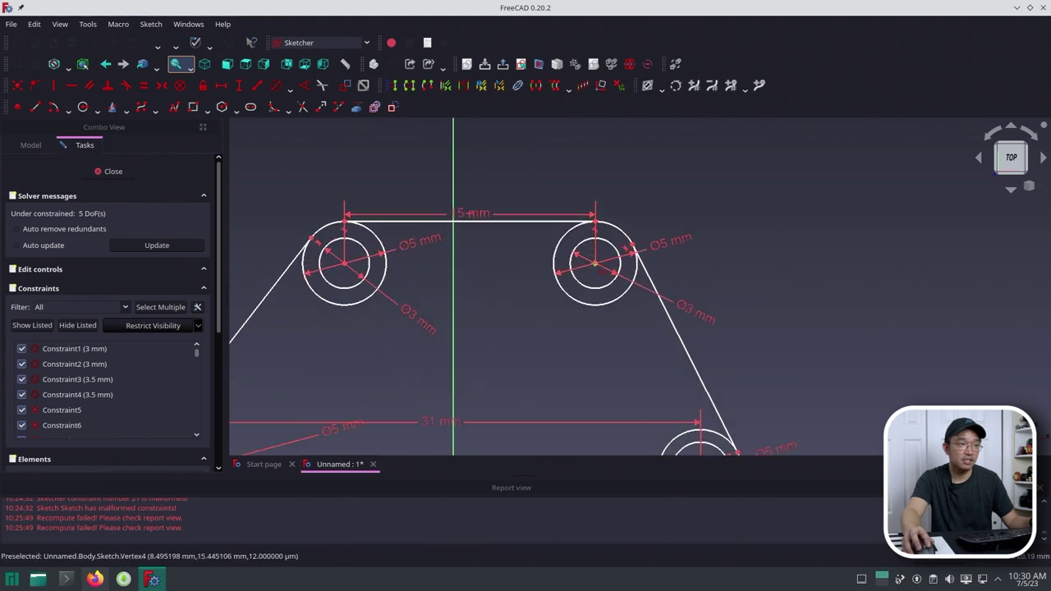
pyautogui.click(594, 262)
pyautogui.press('l')
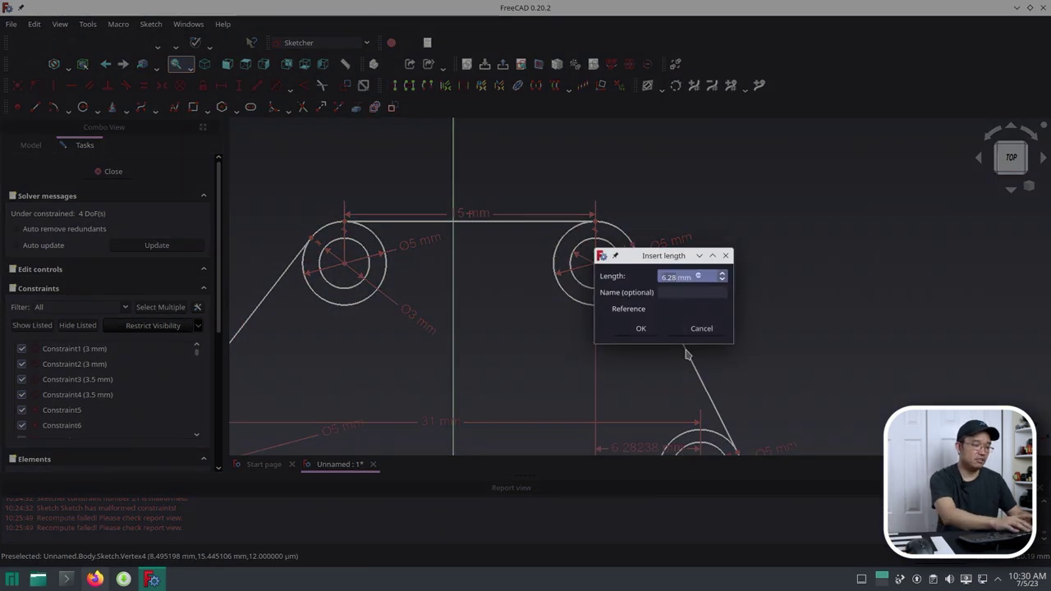
pyautogui.write('1-15)/2')
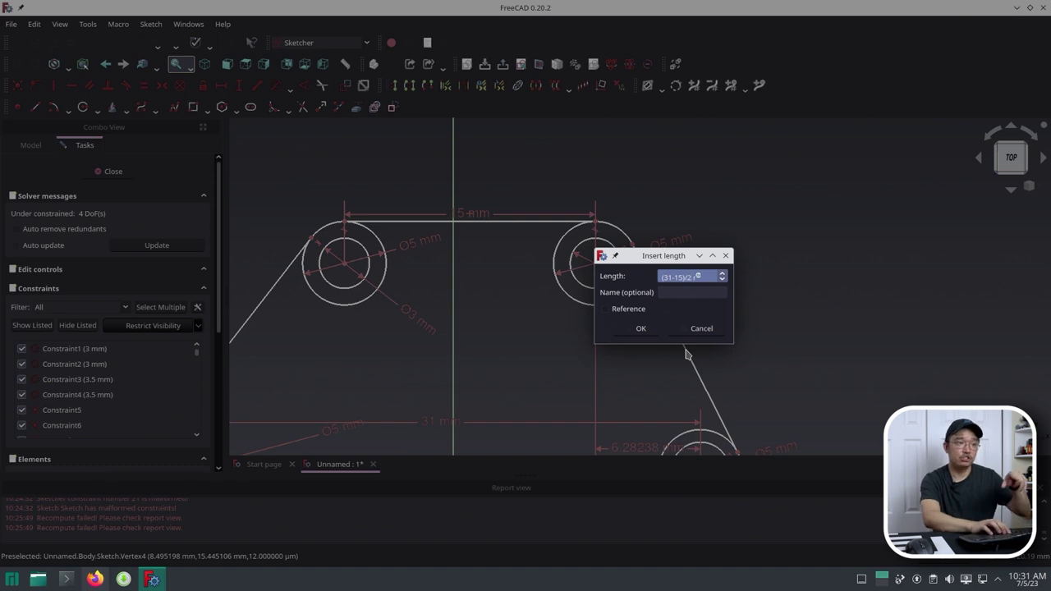
pyautogui.press('Return')
pyautogui.scroll(-5, 610, 347)
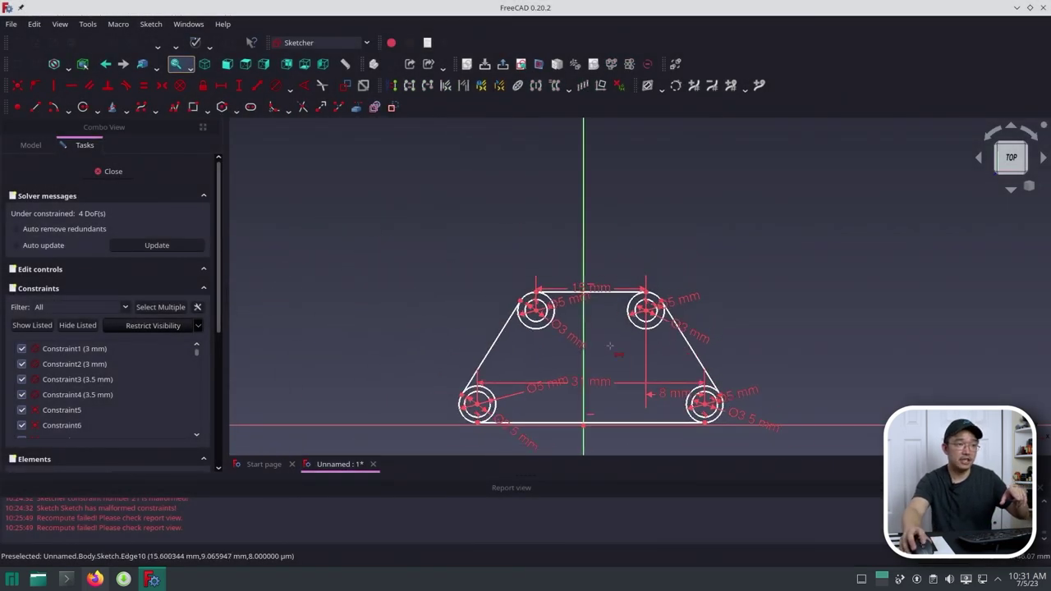
pyautogui.scroll(3, 610, 346)
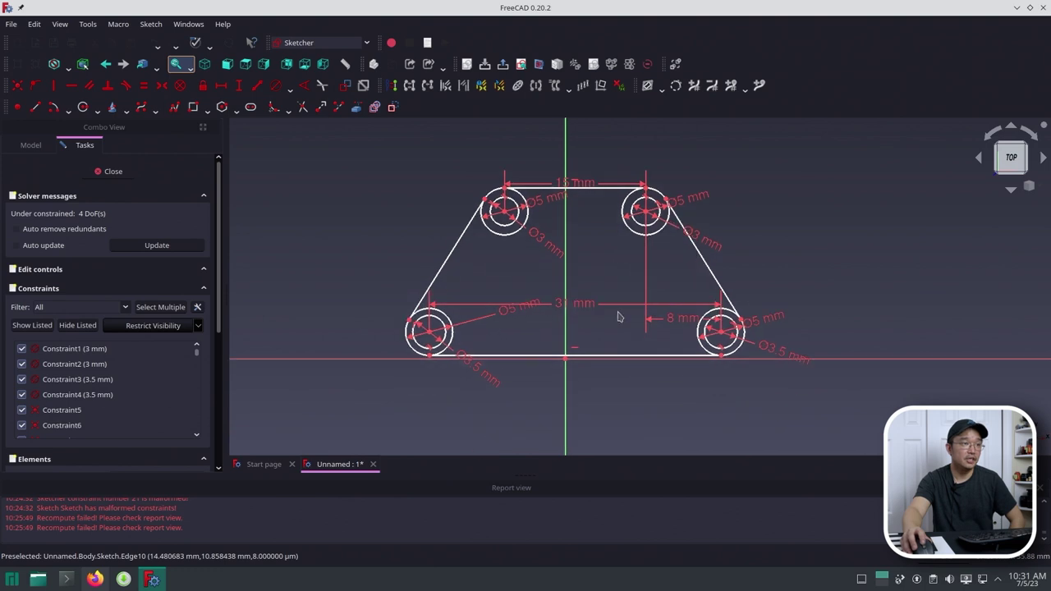
pyautogui.scroll(4, 620, 317)
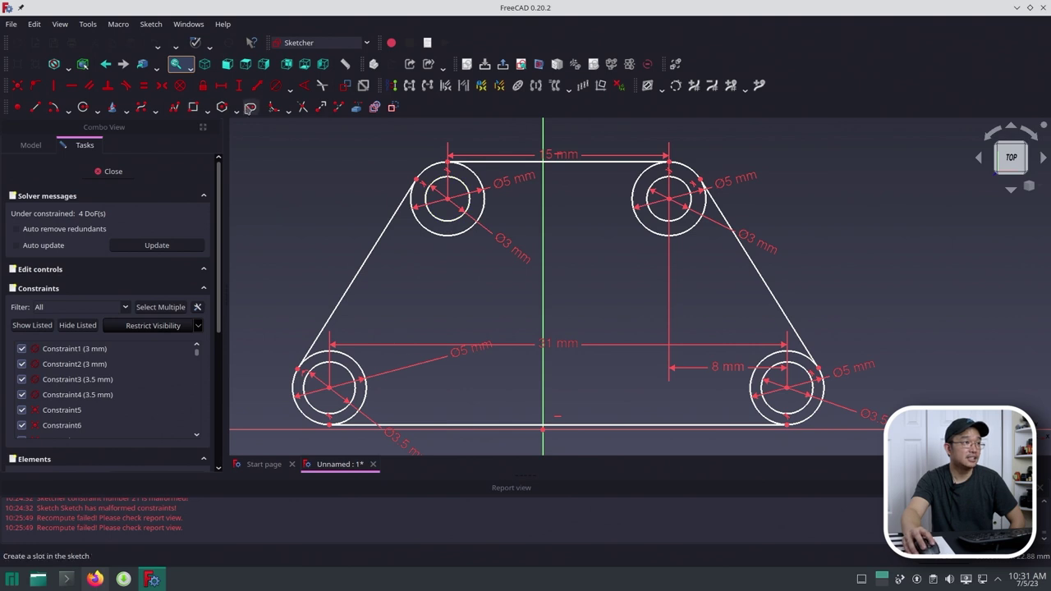
# - Set a 15 mm vertical distance between the bottom-left and top-left hole centres
pyautogui.scroll(-3, 445, 278)
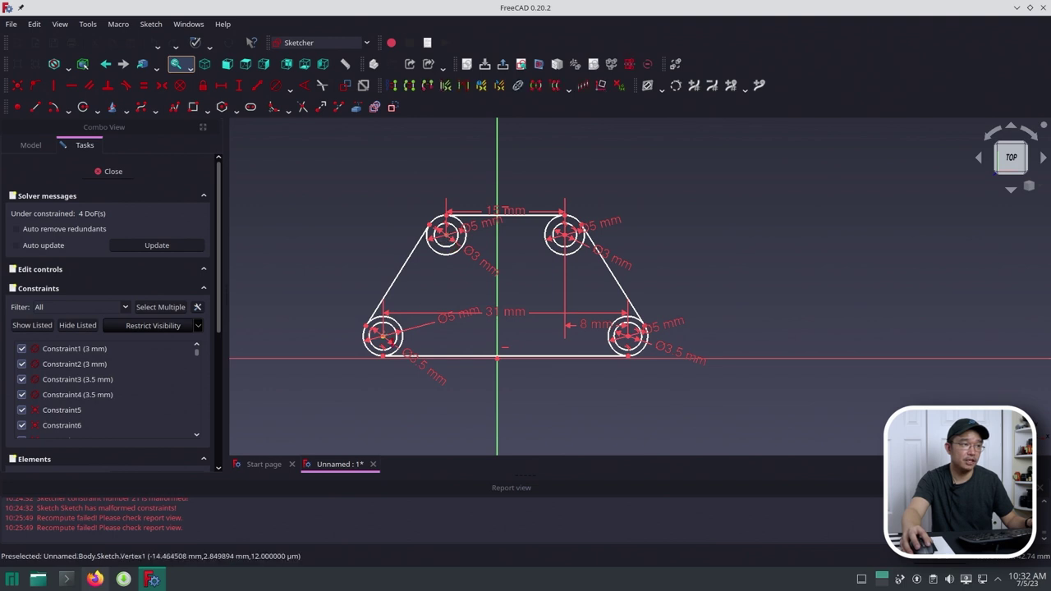
pyautogui.click(384, 337)
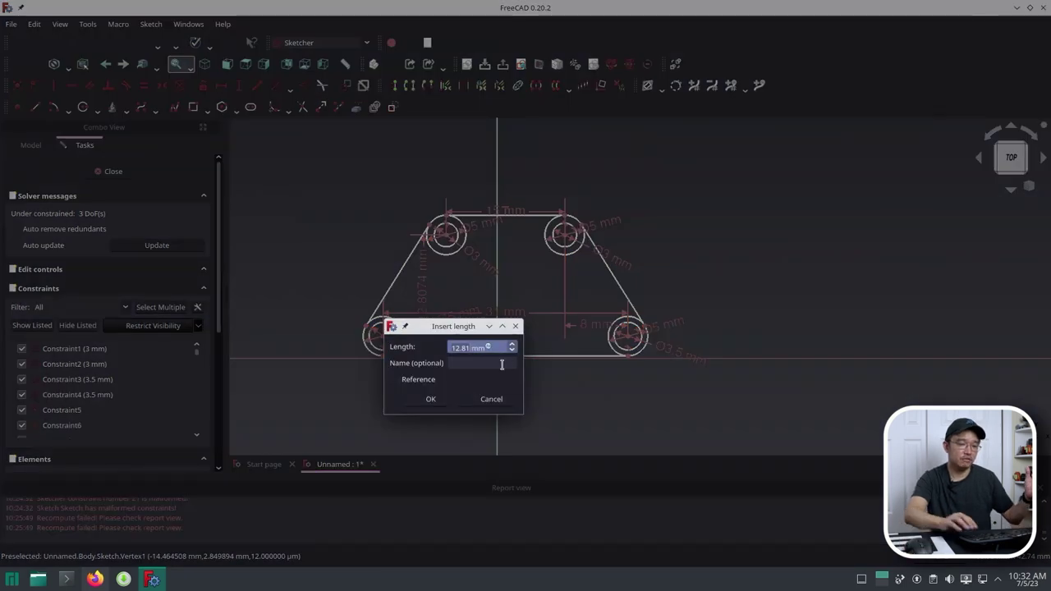
pyautogui.write('15')
pyautogui.press('Return')
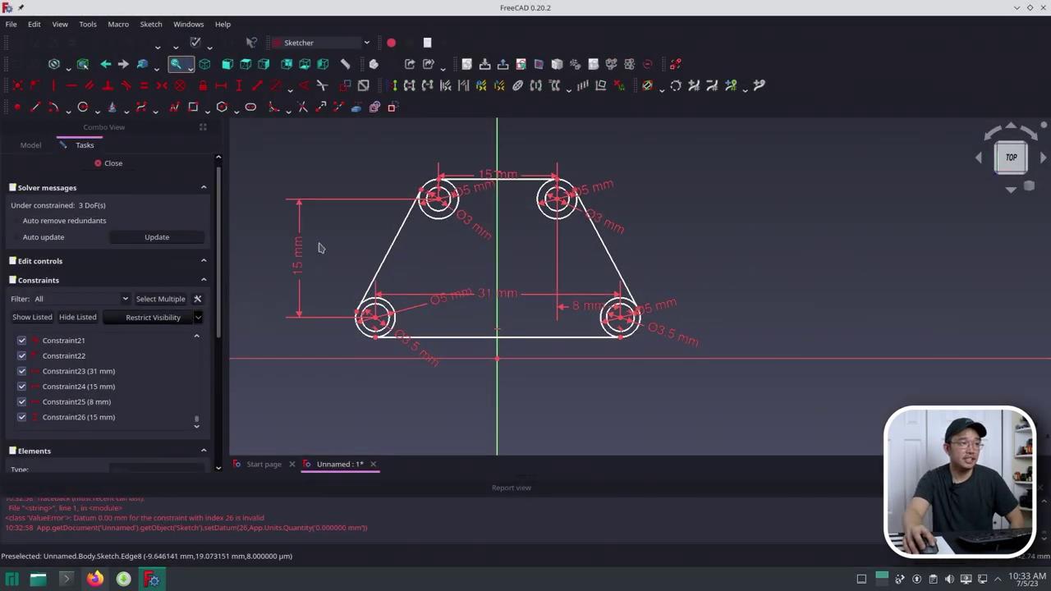
pyautogui.moveTo(560, 205)
pyautogui.mouseDown()
pyautogui.moveTo(633, 235)
pyautogui.moveTo(630, 192)
pyautogui.moveTo(530, 243)
pyautogui.moveTo(562, 197)
pyautogui.mouseUp()
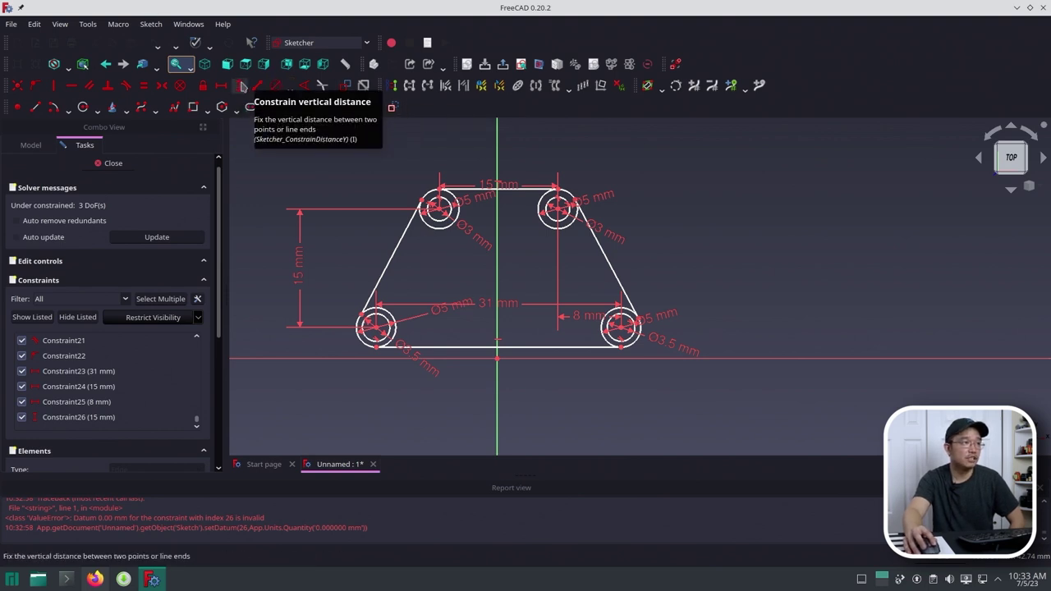
# - Put the bottom edge on the horizontal axis with a 0 mm vertical distance from the origin
pyautogui.click(238, 87)
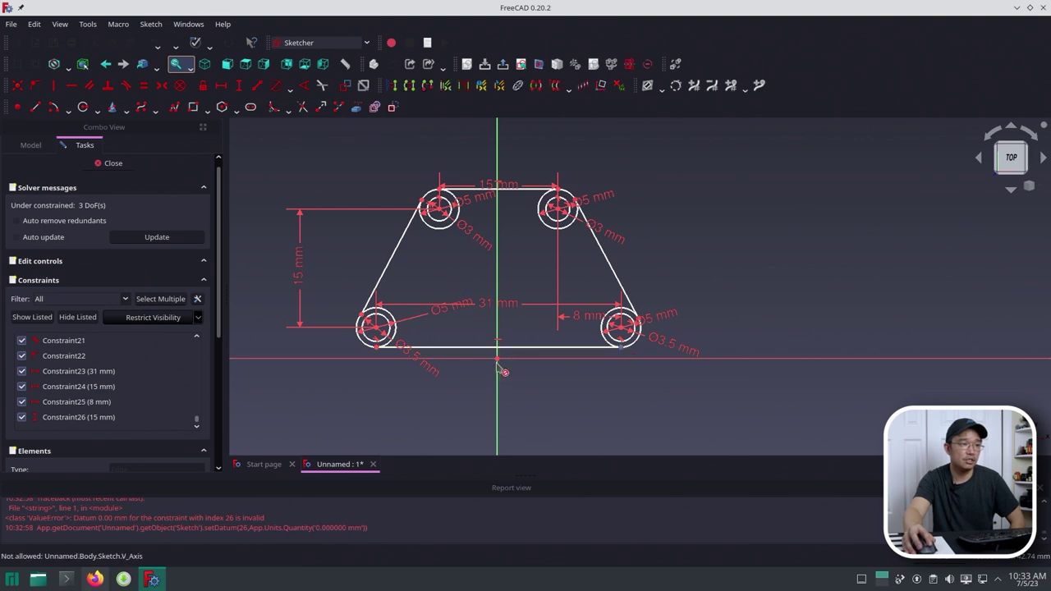
pyautogui.click(500, 362)
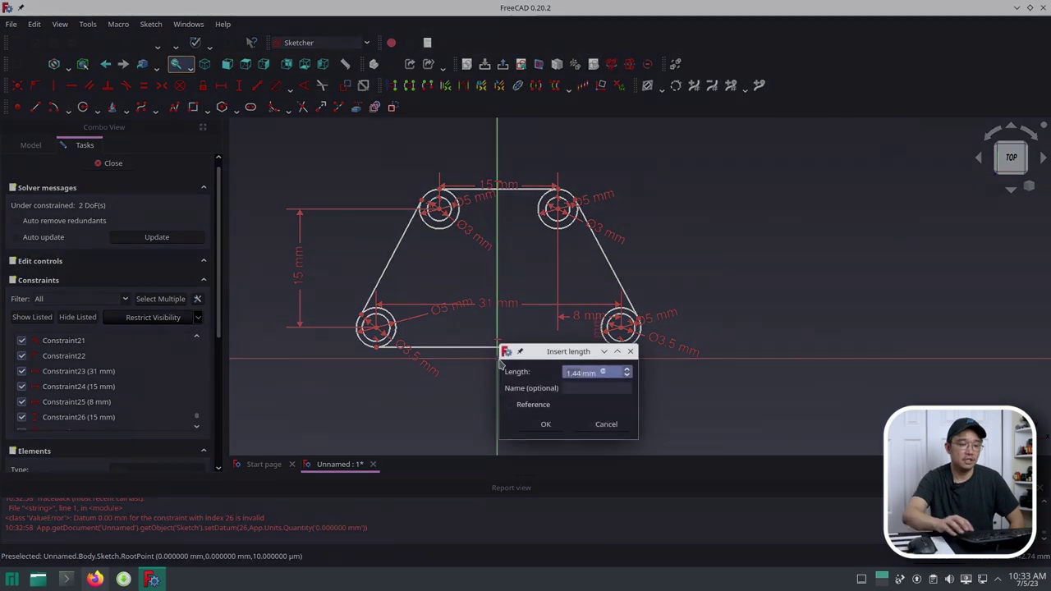
pyautogui.write('0')
pyautogui.press('Return')
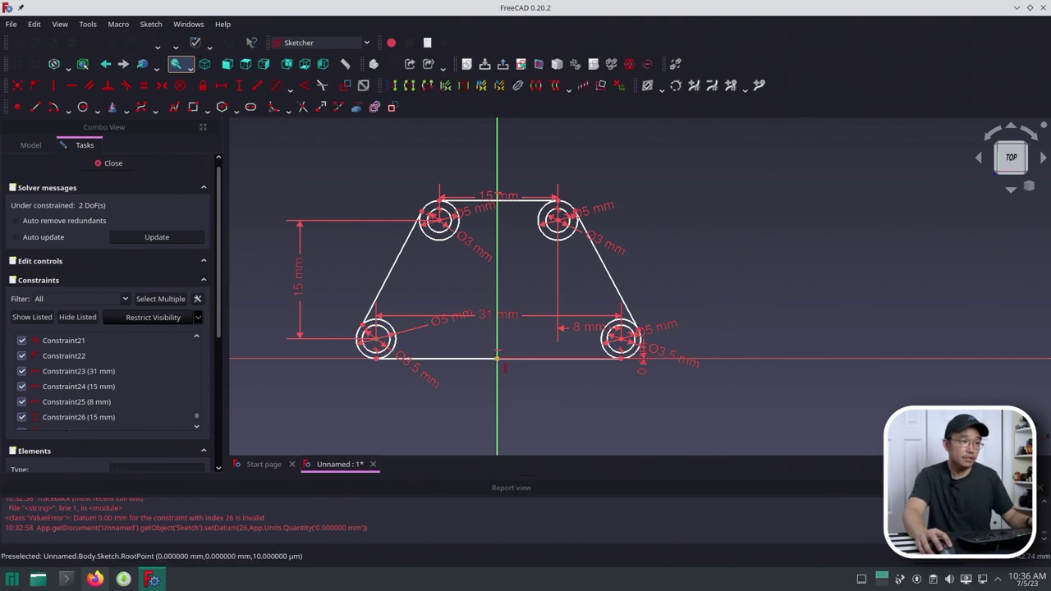
# - Place the lower-left hole centre 31/2 mm (15.5 mm) horizontally from the origin
pyautogui.click(497, 359)
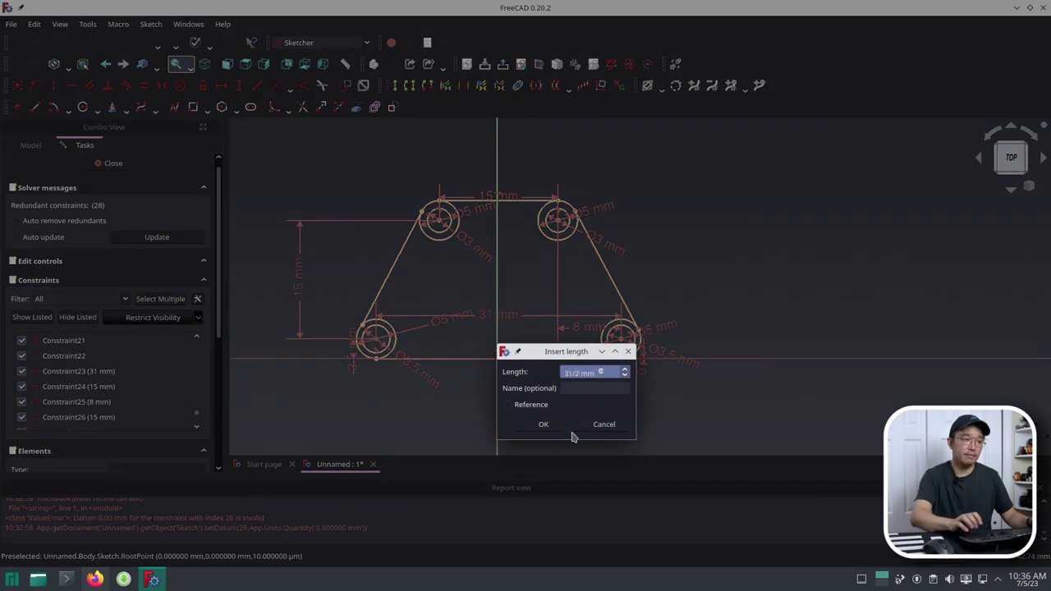
pyautogui.write('31/2')
pyautogui.press('Return')
pyautogui.press('Return')
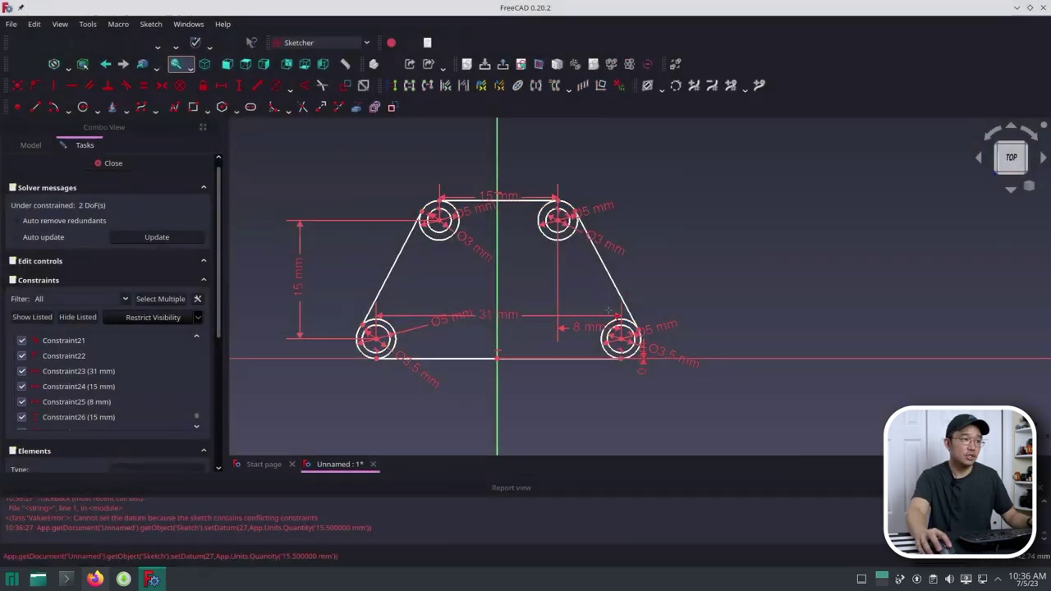
pyautogui.click(222, 85)
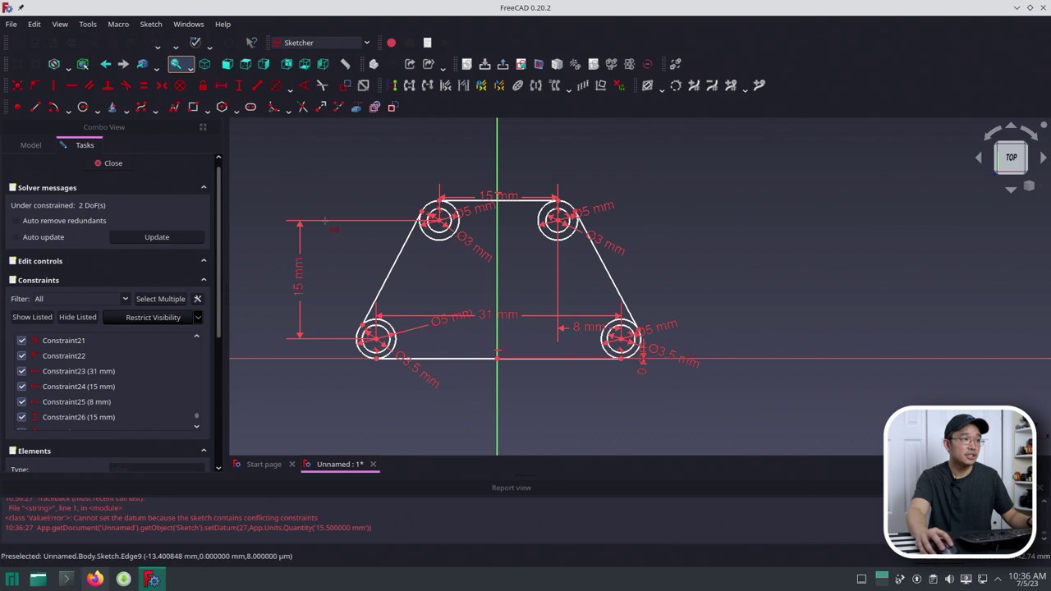
pyautogui.click(497, 359)
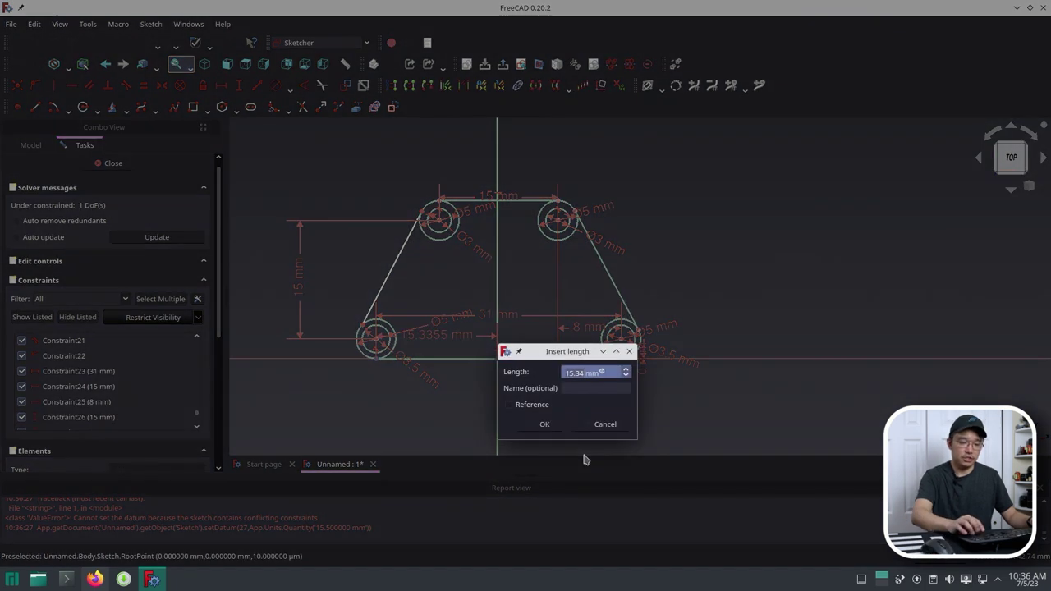
pyautogui.press('Return')
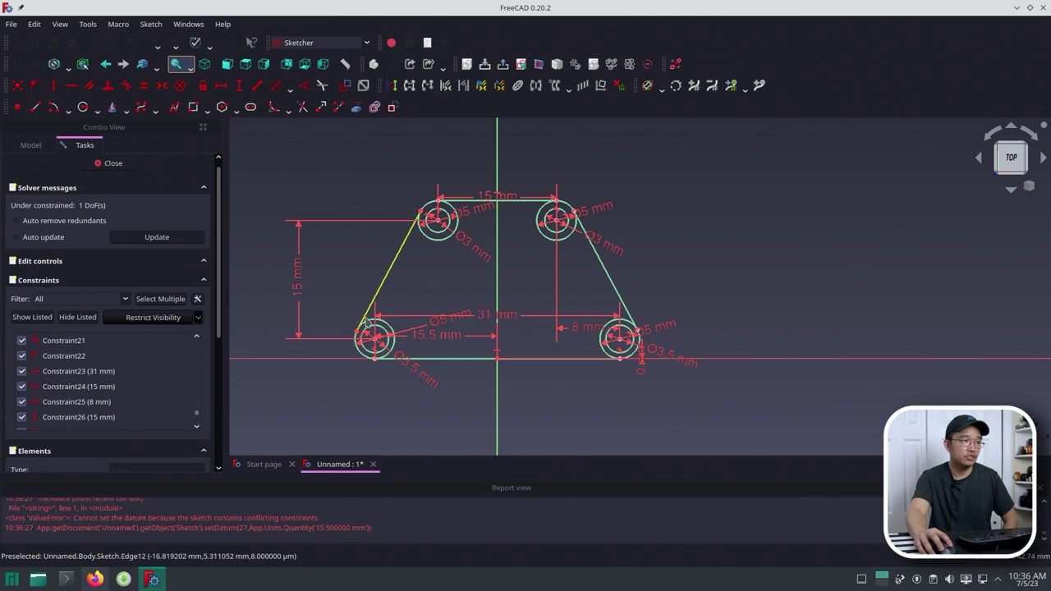
# - Make the slanted line tangent to the outer circle, accepting the constraint substitution notice
pyautogui.scroll(10, 361, 322)
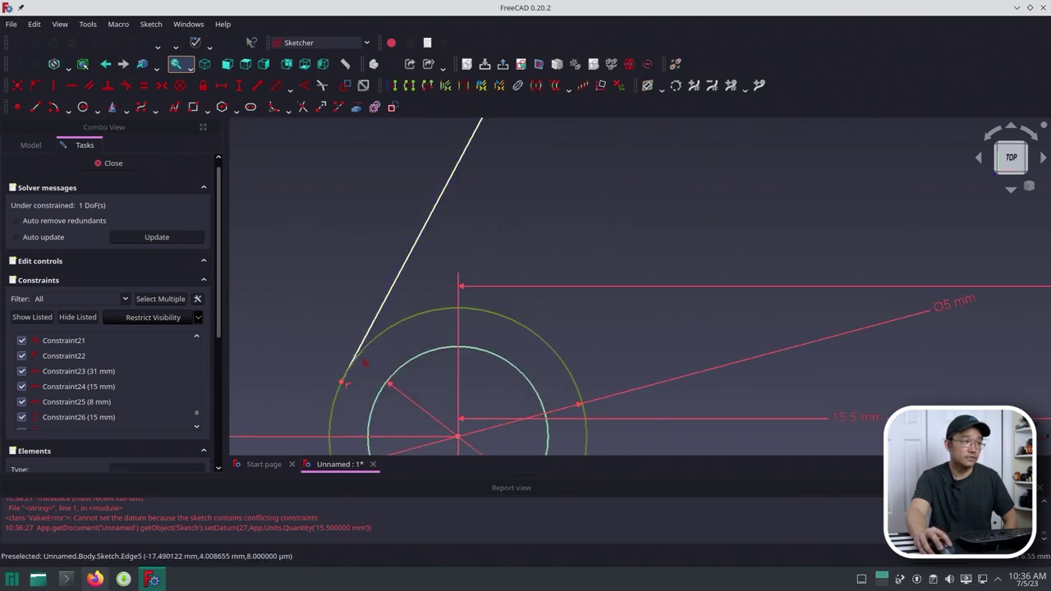
pyautogui.click(355, 358)
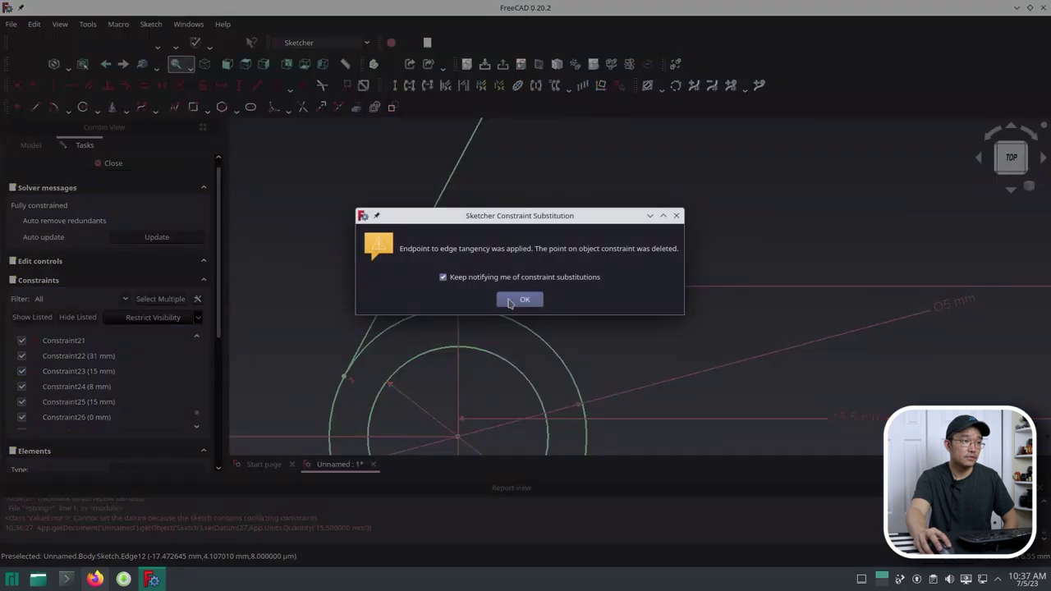
pyautogui.click(522, 300)
pyautogui.scroll(-10, 788, 262)
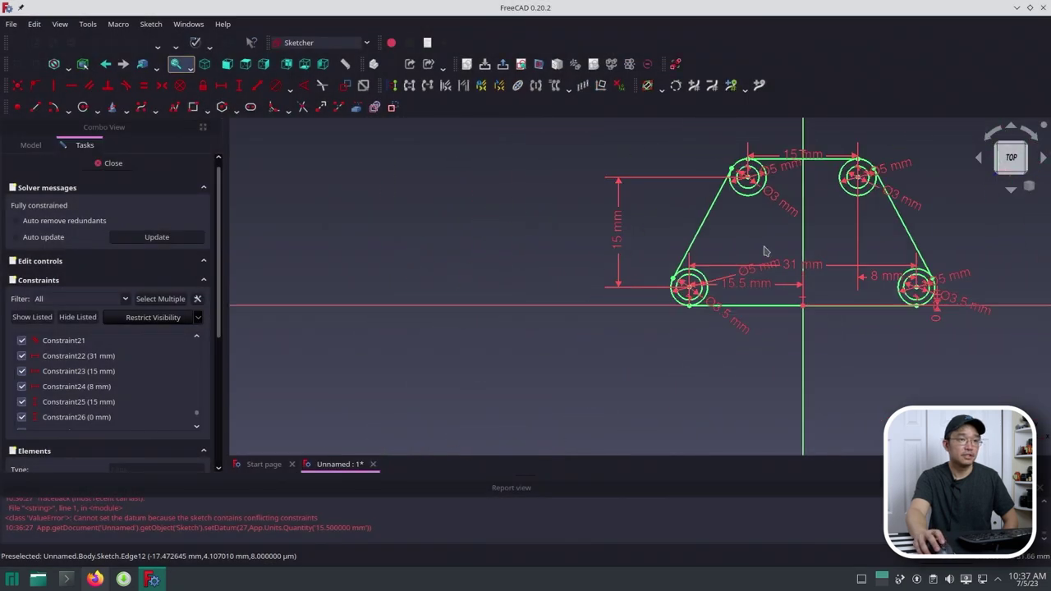
pyautogui.scroll(5, 764, 250)
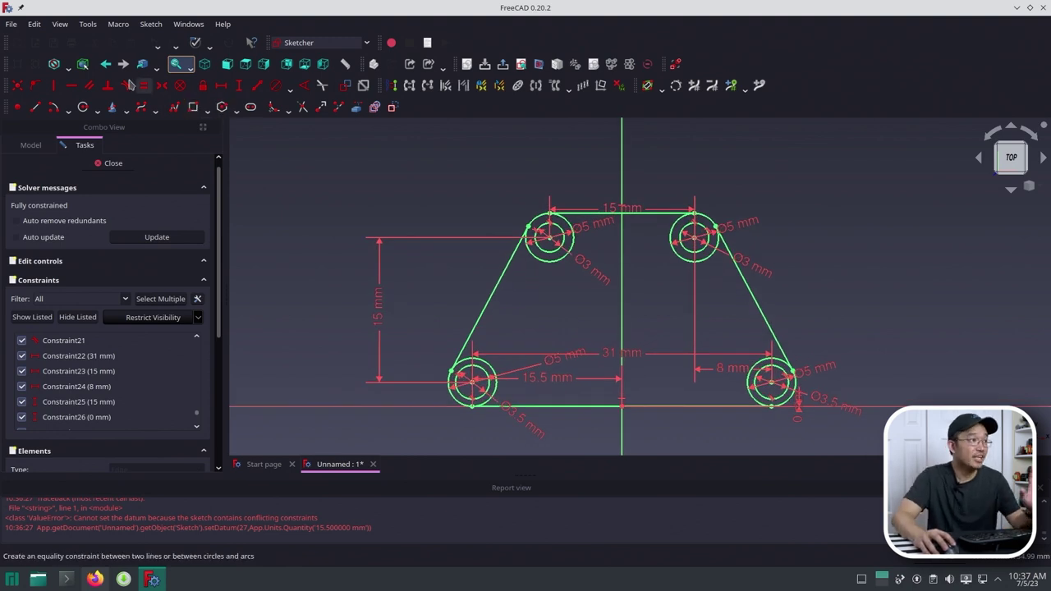
# - Trim the lower-left, upper-left, upper-right and lower-right outer circles, then close the sketch
pyautogui.click(309, 114)
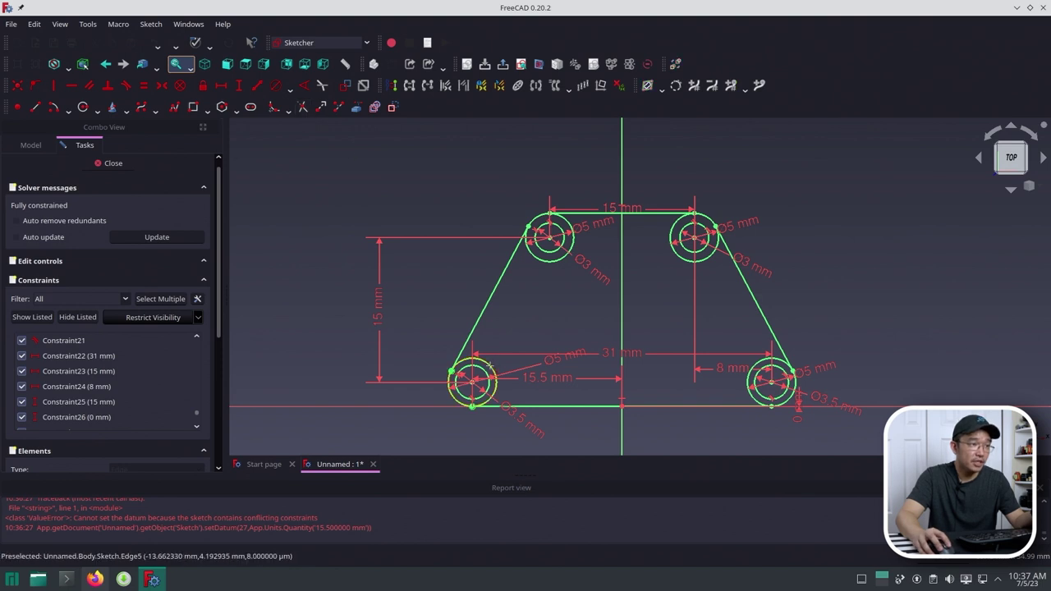
pyautogui.click(496, 367)
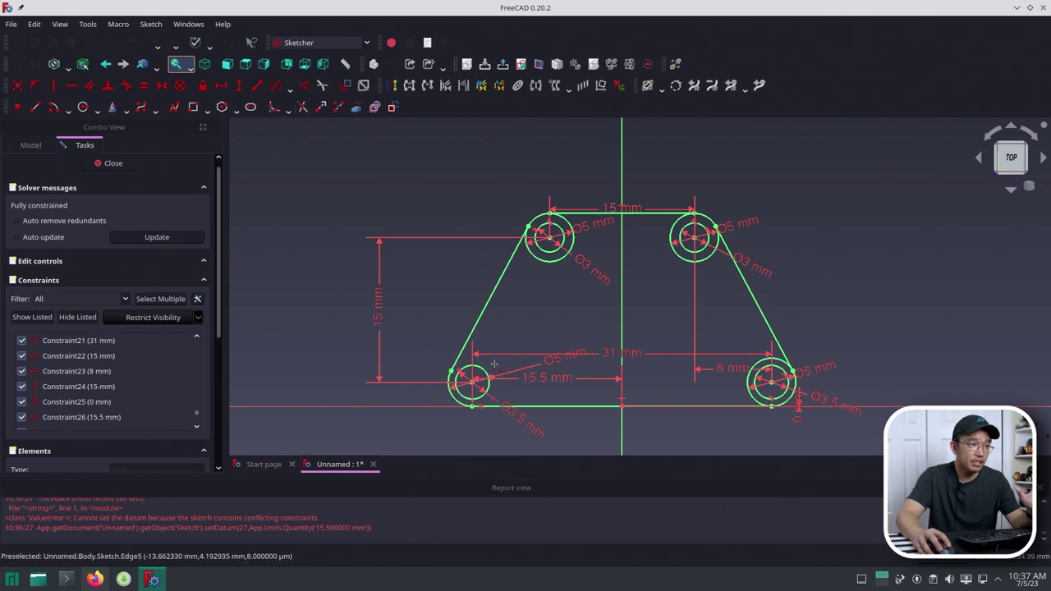
pyautogui.click(561, 261)
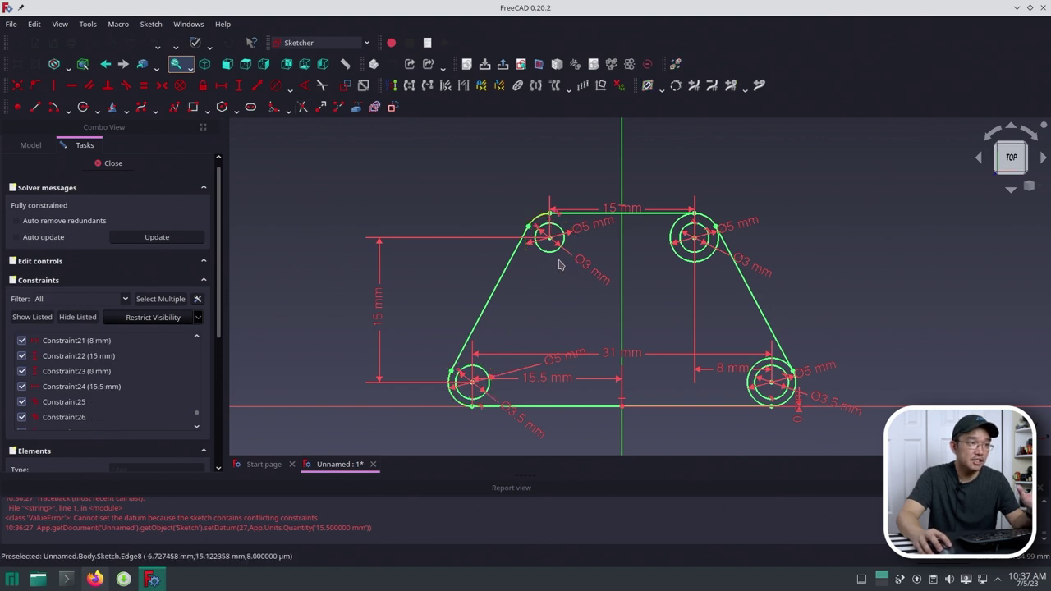
pyautogui.click(682, 263)
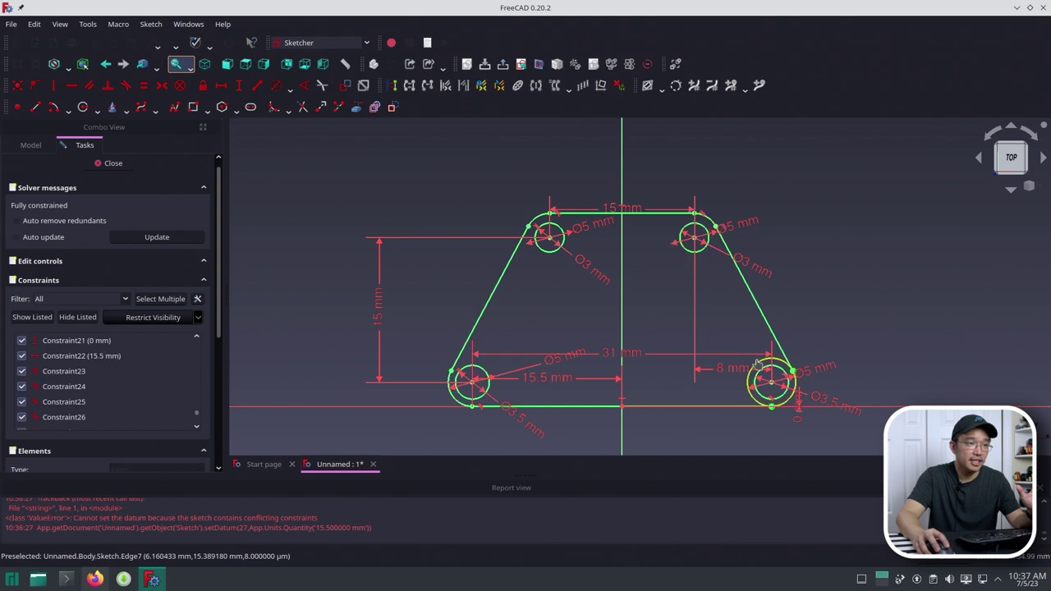
pyautogui.click(757, 365)
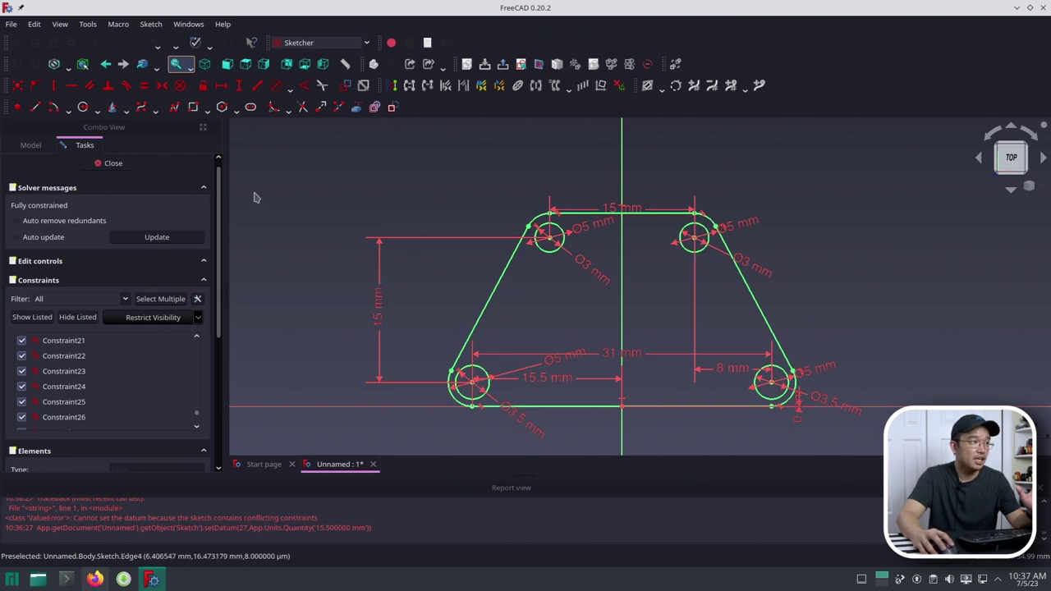
pyautogui.click(114, 164)
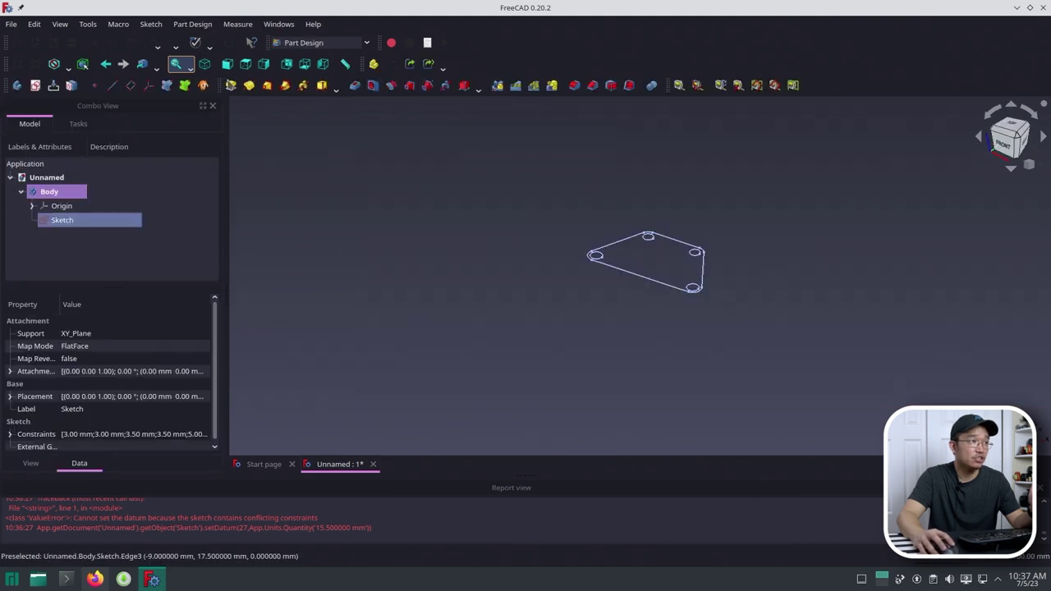
# - Pad the sketch to a 2 mm length, checking the plate in 3D before accepting
pyautogui.click(231, 85)
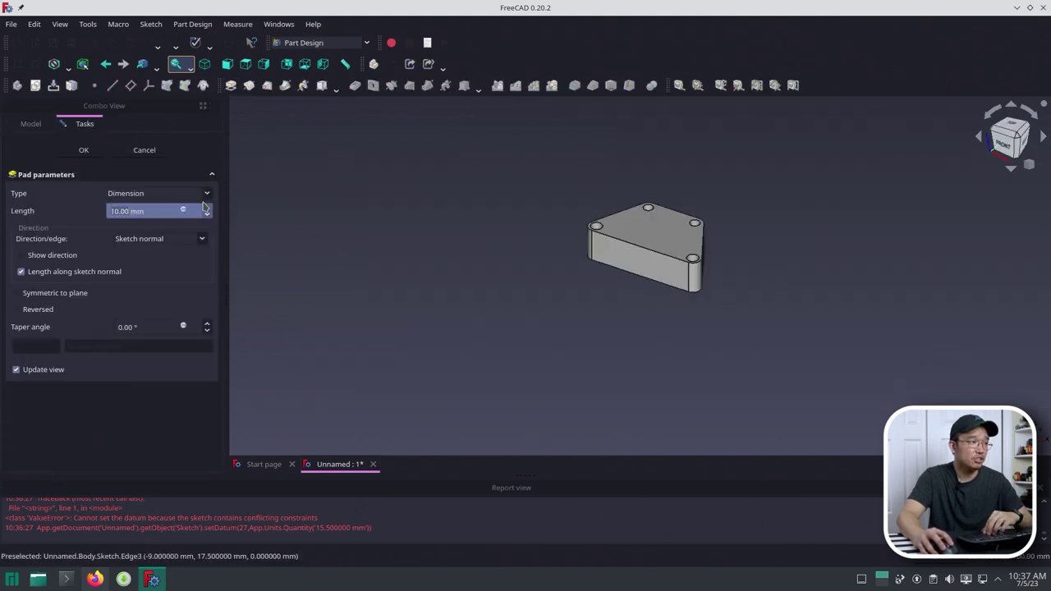
pyautogui.scroll(-8, 207, 217)
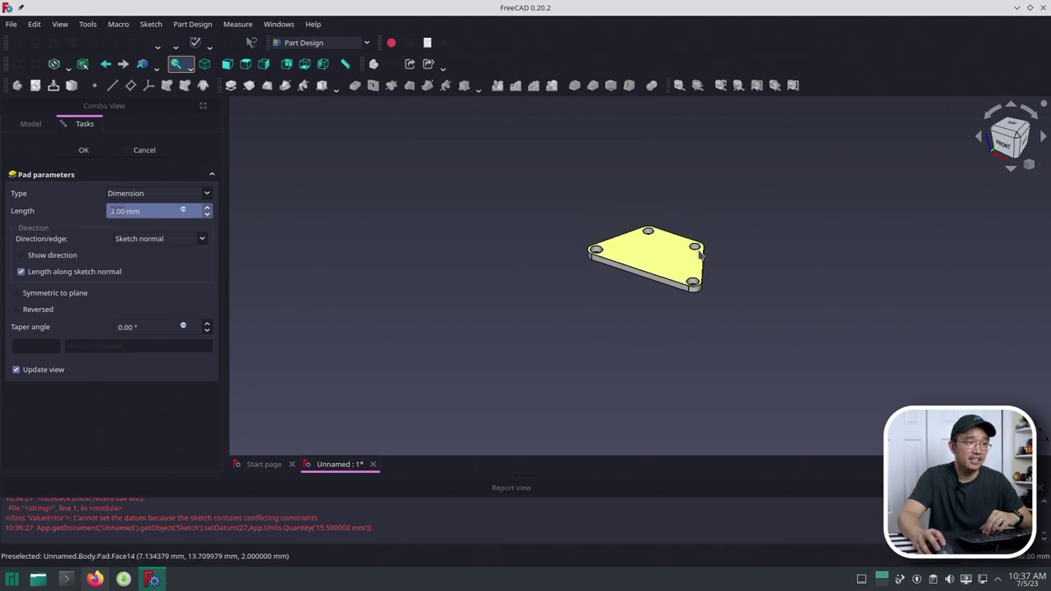
pyautogui.scroll(3, 722, 255)
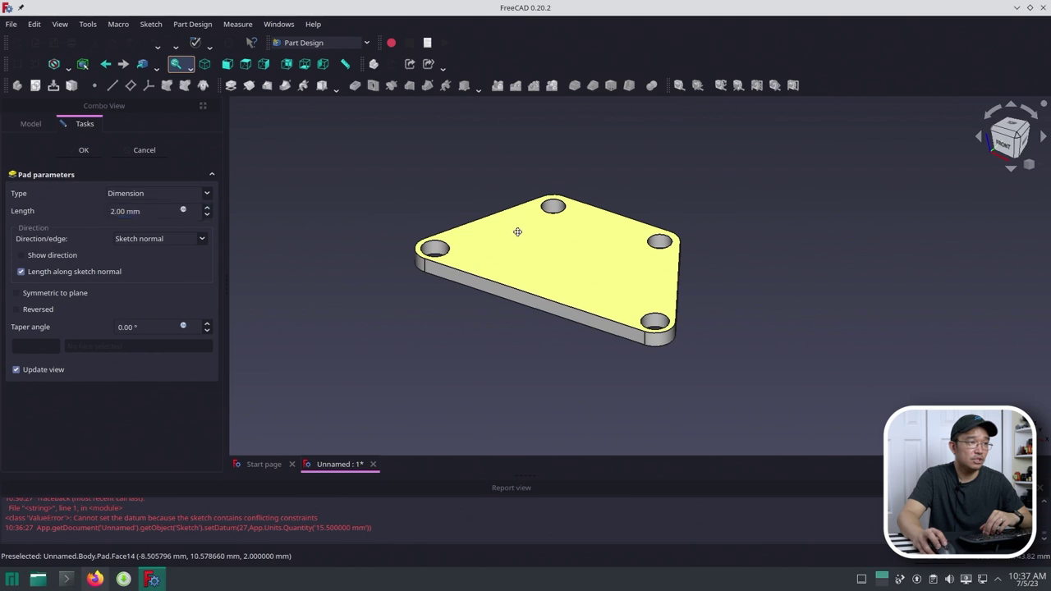
pyautogui.moveTo(594, 242); pyautogui.dragTo(469, 255, button='middle')
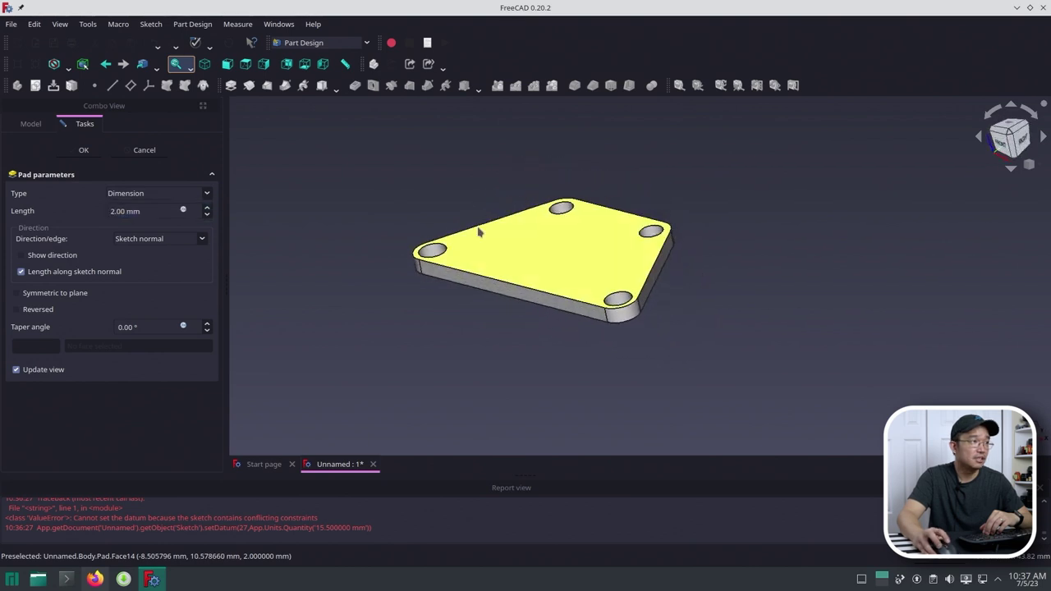
pyautogui.click(84, 151)
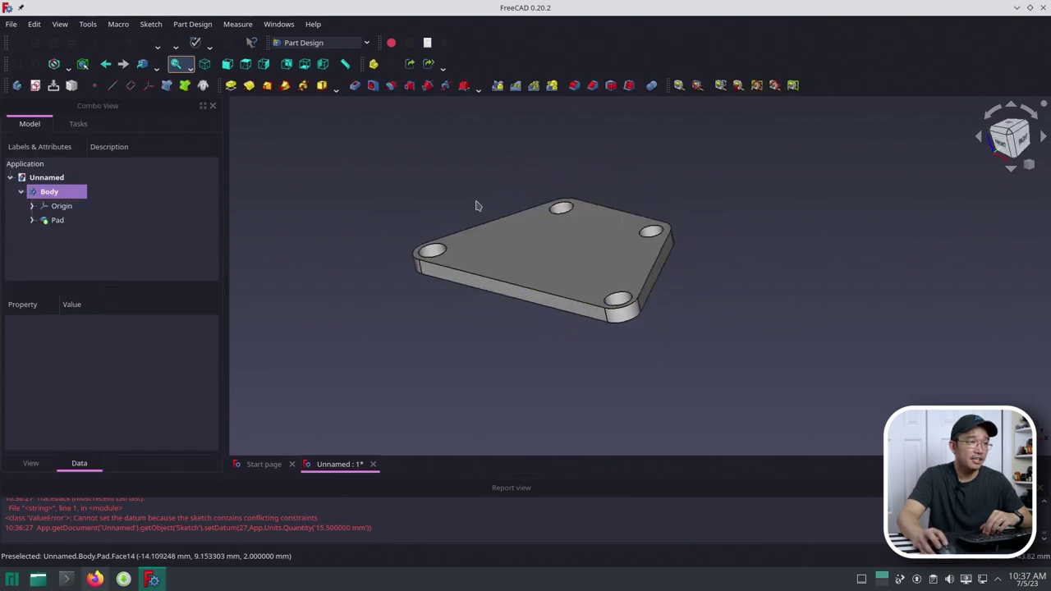
pyautogui.moveTo(476, 206); pyautogui.dragTo(539, 237, button='middle')
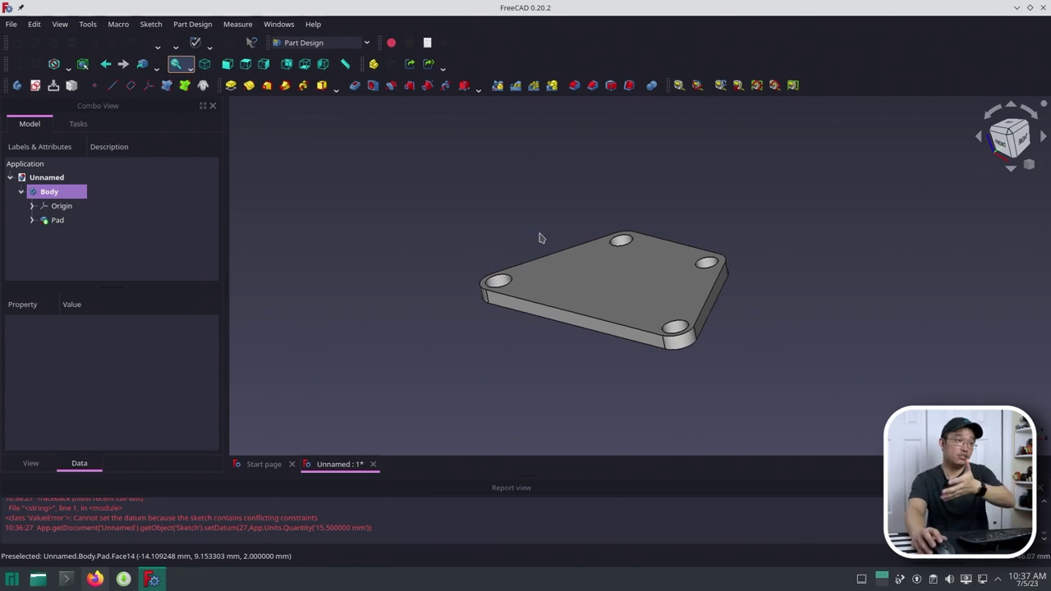